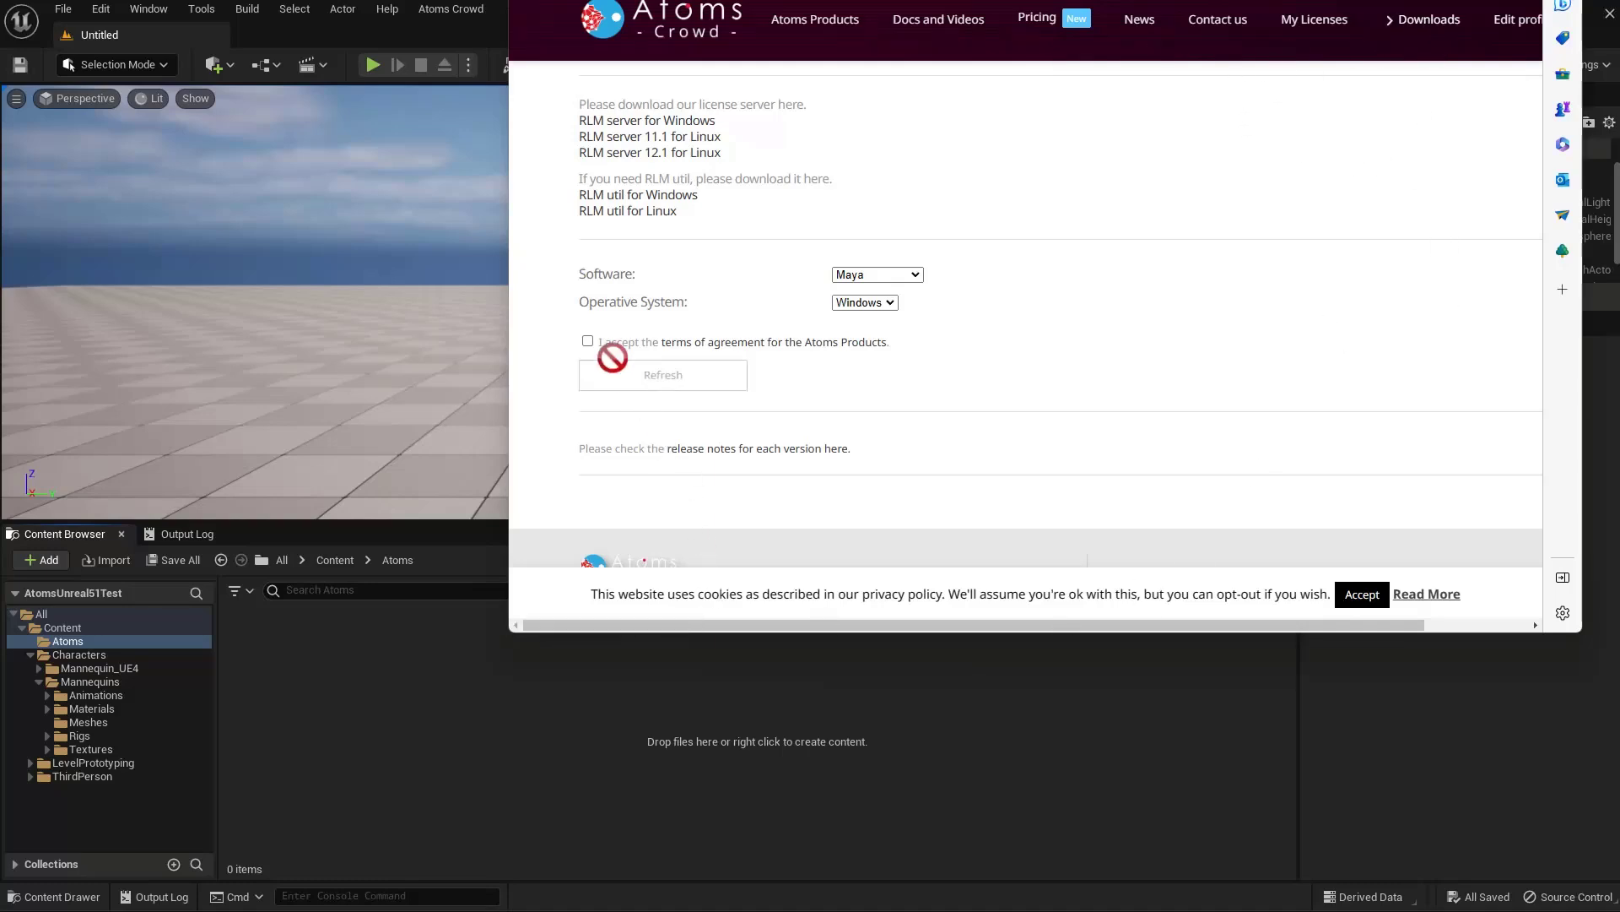
Accept the Atoms Products terms of agreement and scroll down to the Resources downloads.
{"action": "left_click", "coordinate": [588, 341]}
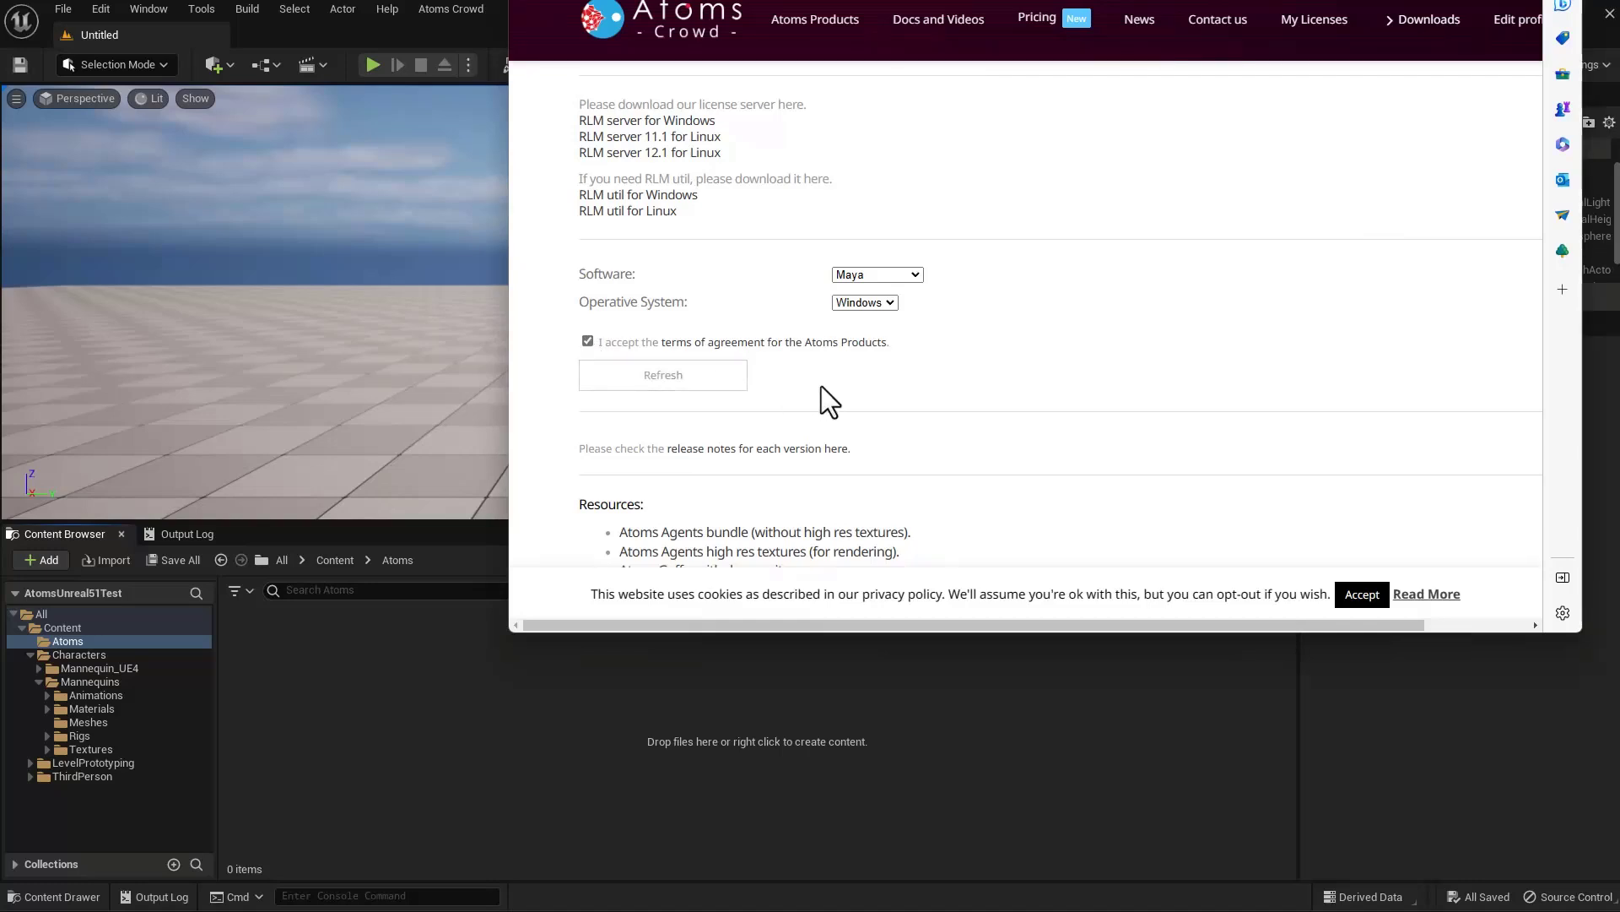
{"action": "scroll", "coordinate": [886, 390], "scroll_direction": "down", "scroll_amount": 1}
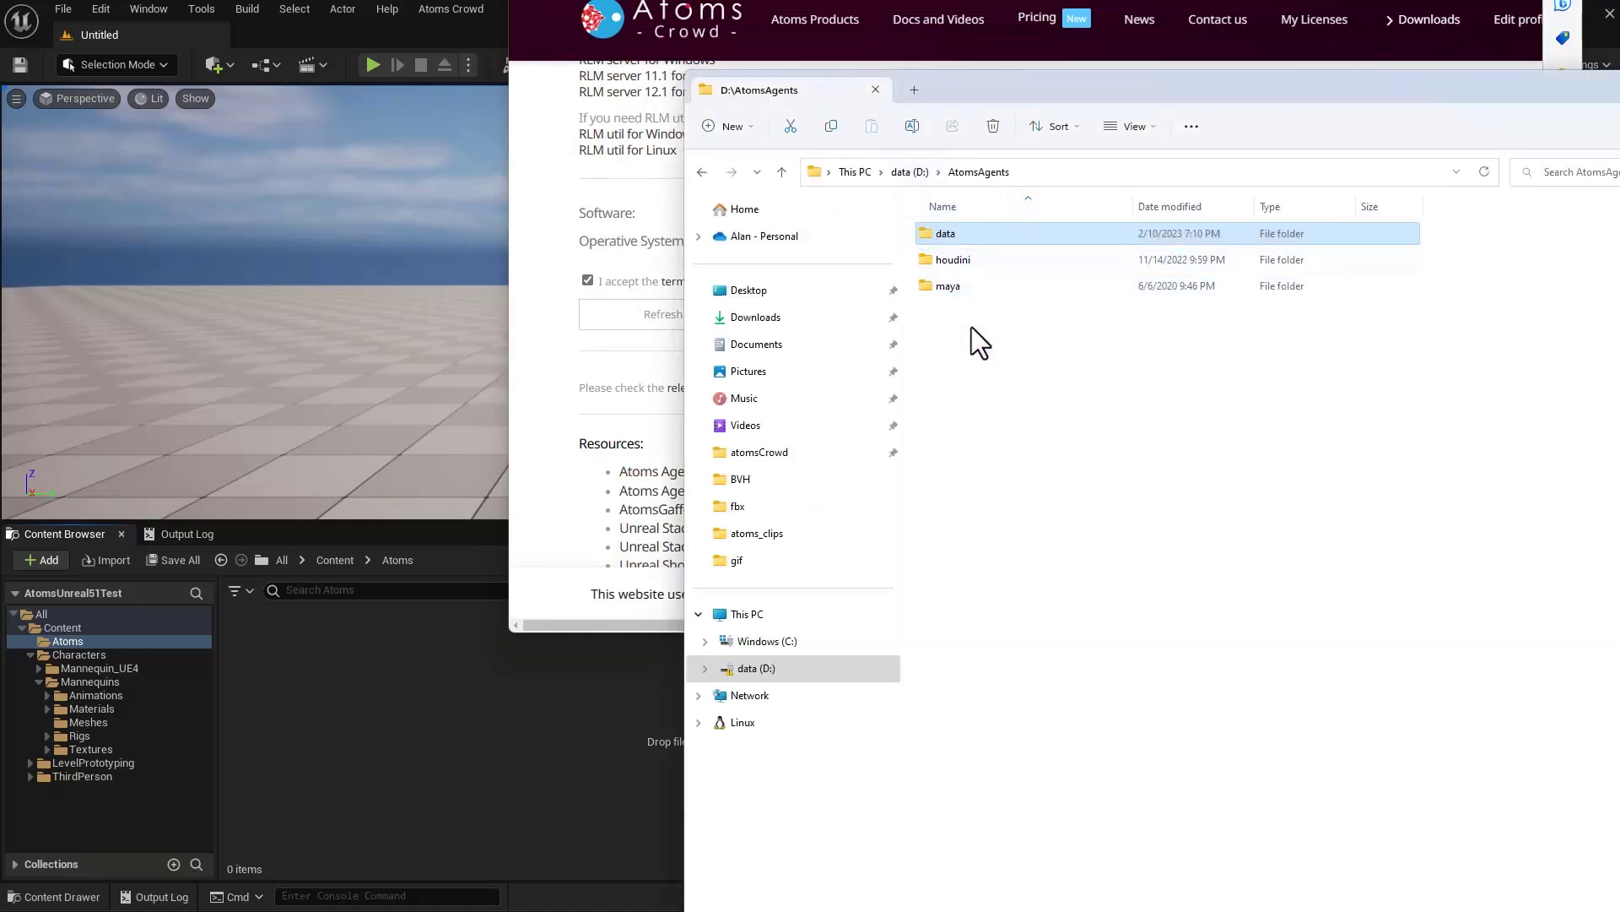
Open D:\AtomsAgents\data\json and drag atomsAgents.json into Unreal's Content Browser.
{"action": "double_click", "coordinate": [947, 236]}
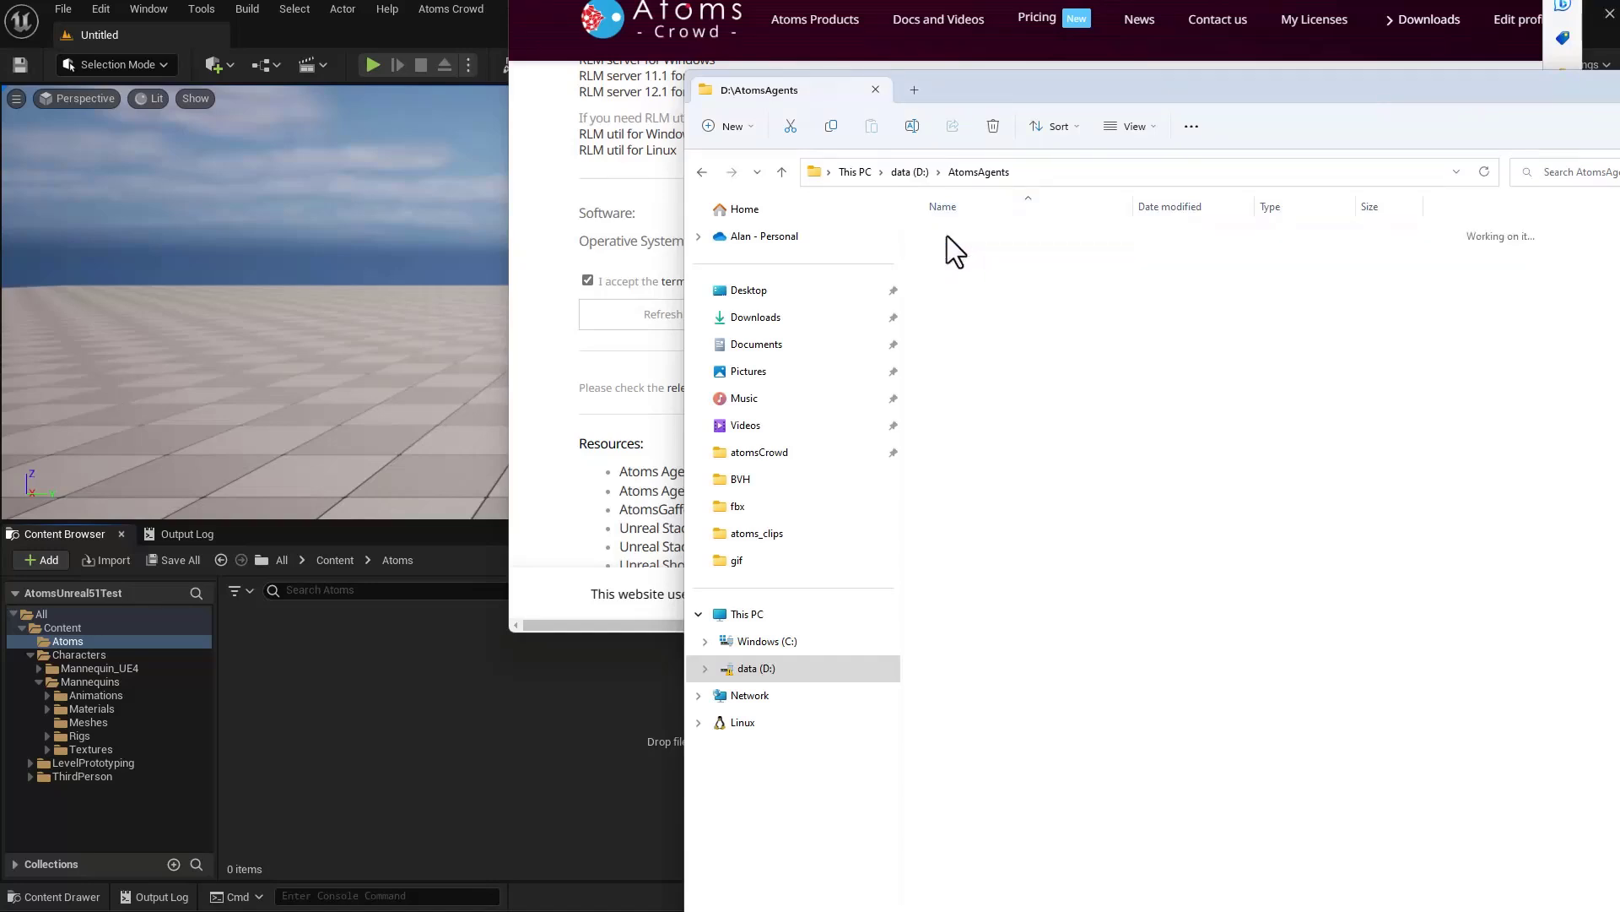
{"action": "double_click", "coordinate": [954, 337]}
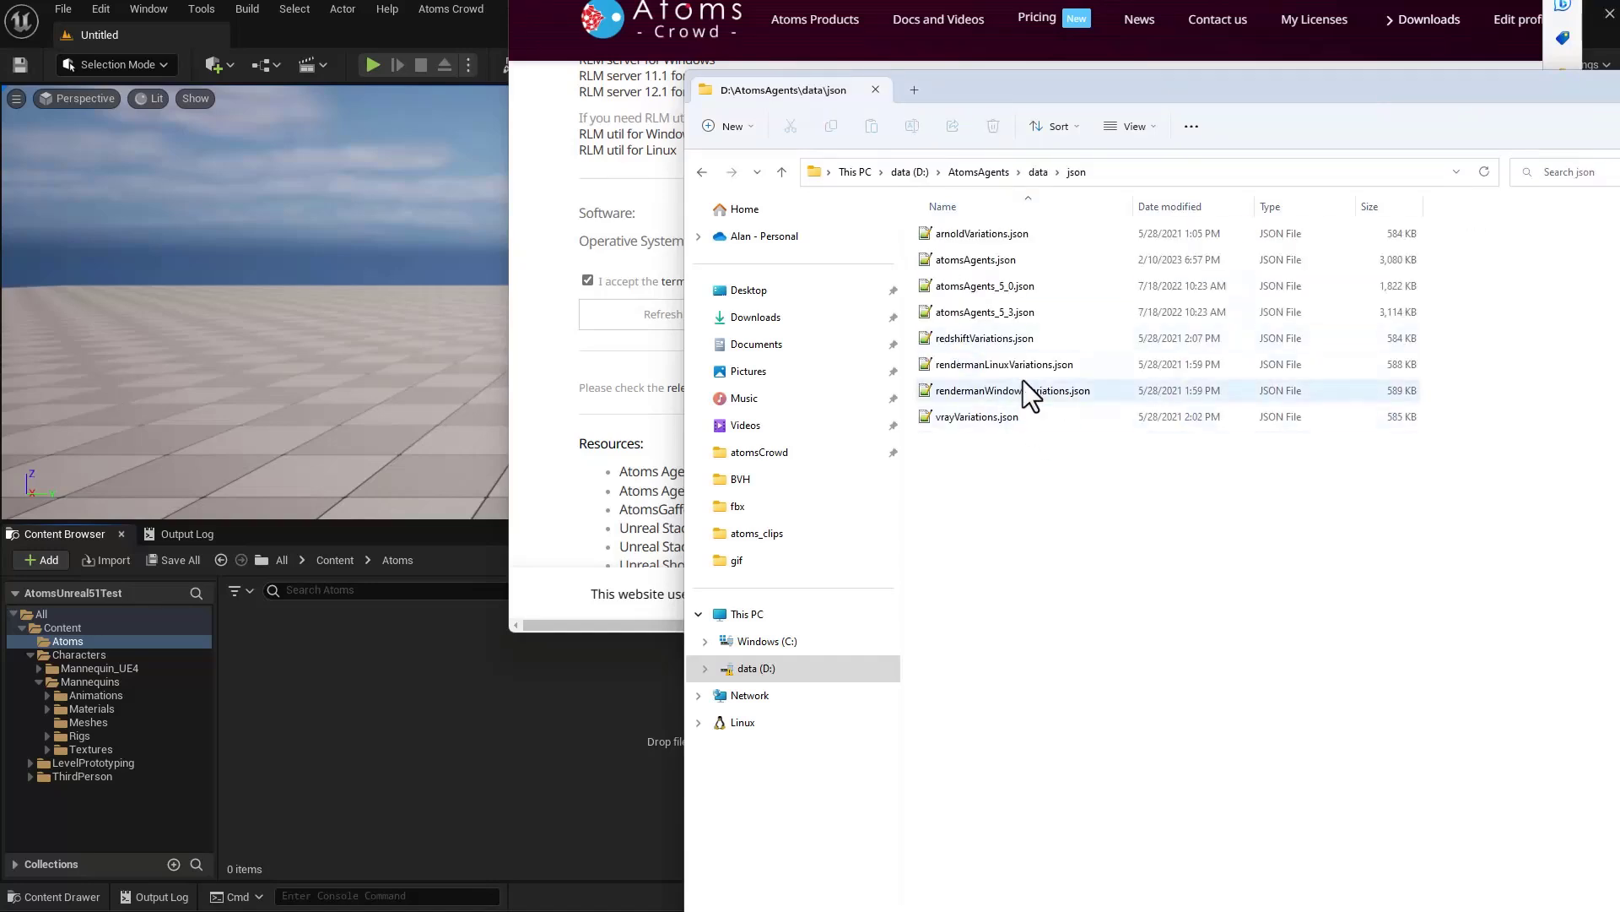
{"action": "left_click_drag", "start_coordinate": [996, 261], "coordinate": [311, 729]}
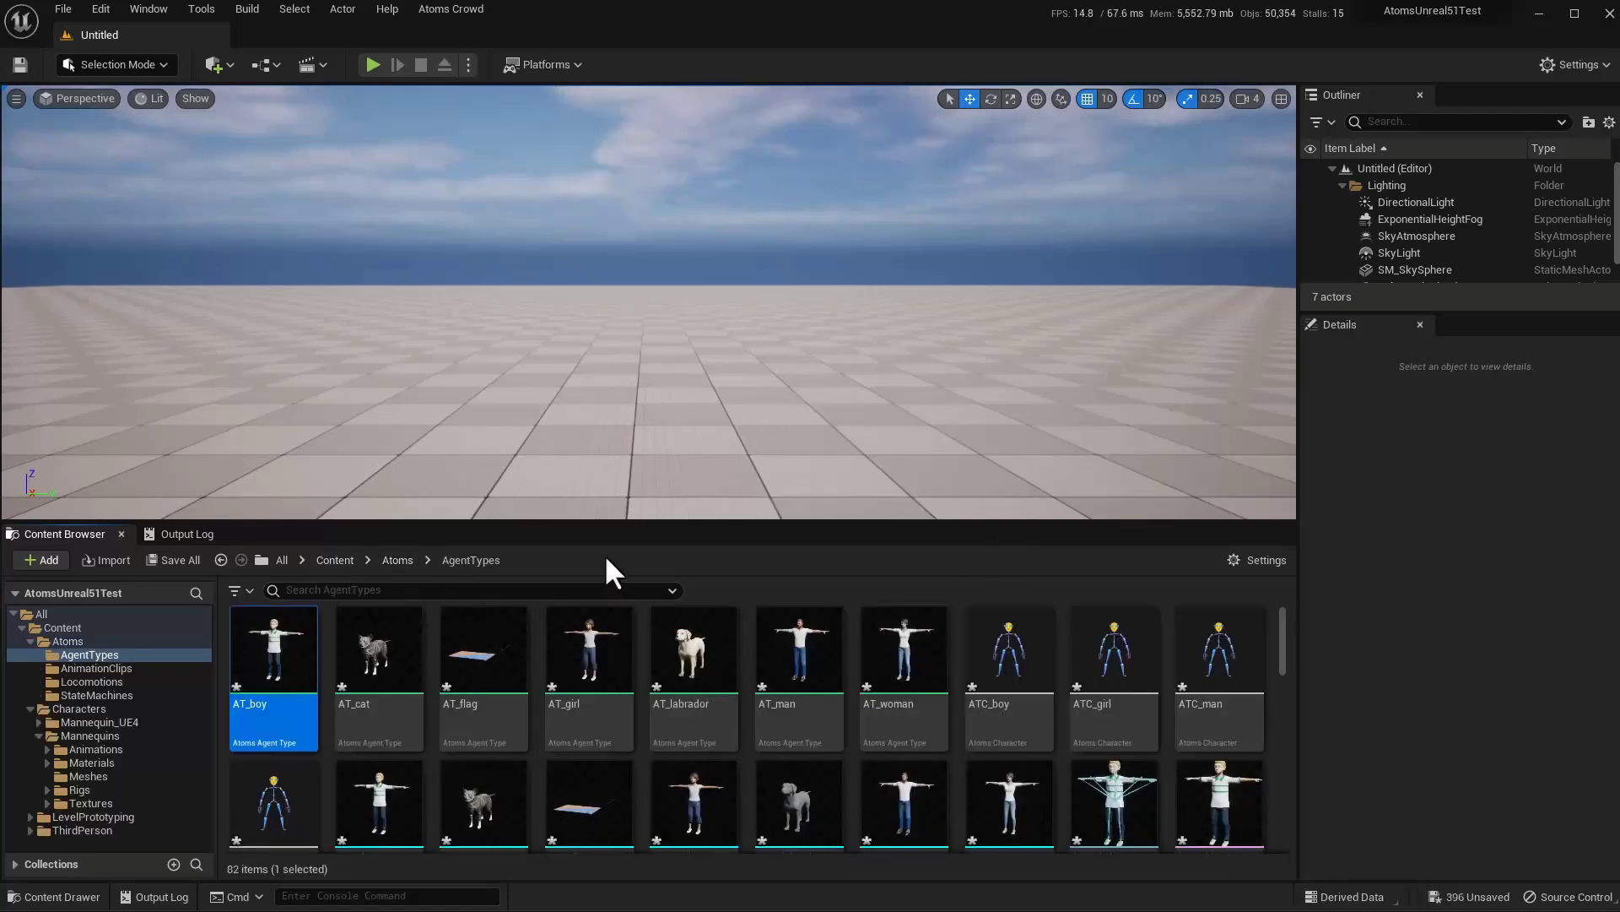
Save all the newly imported Atoms assets, then go up to the Atoms folder.
{"action": "left_click", "coordinate": [180, 554]}
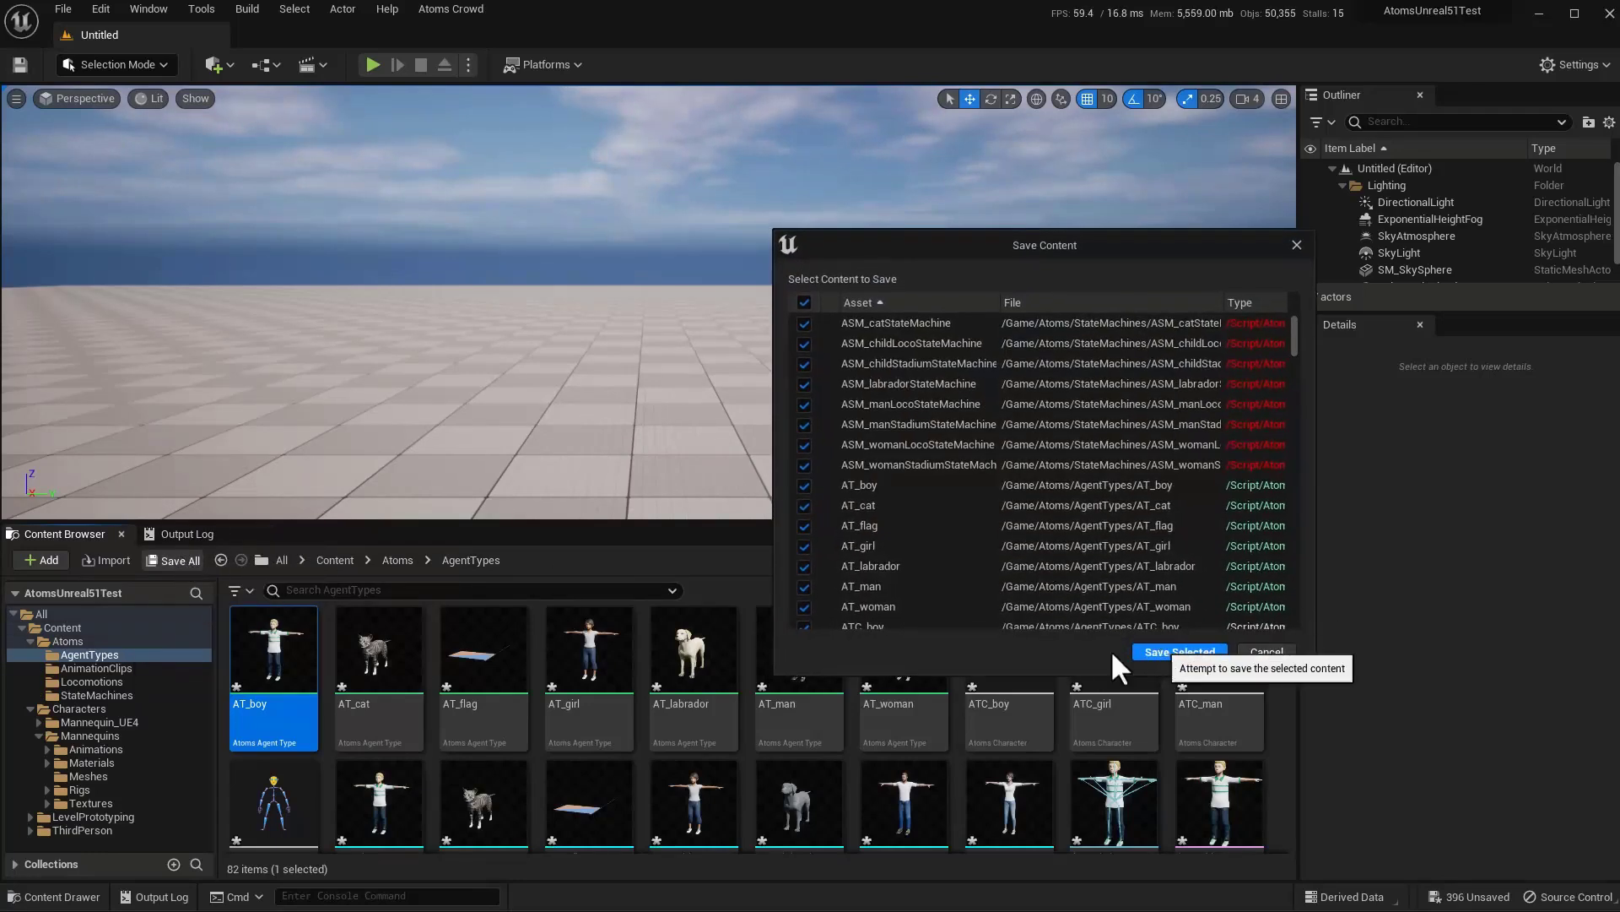
{"action": "left_click", "coordinate": [1180, 651]}
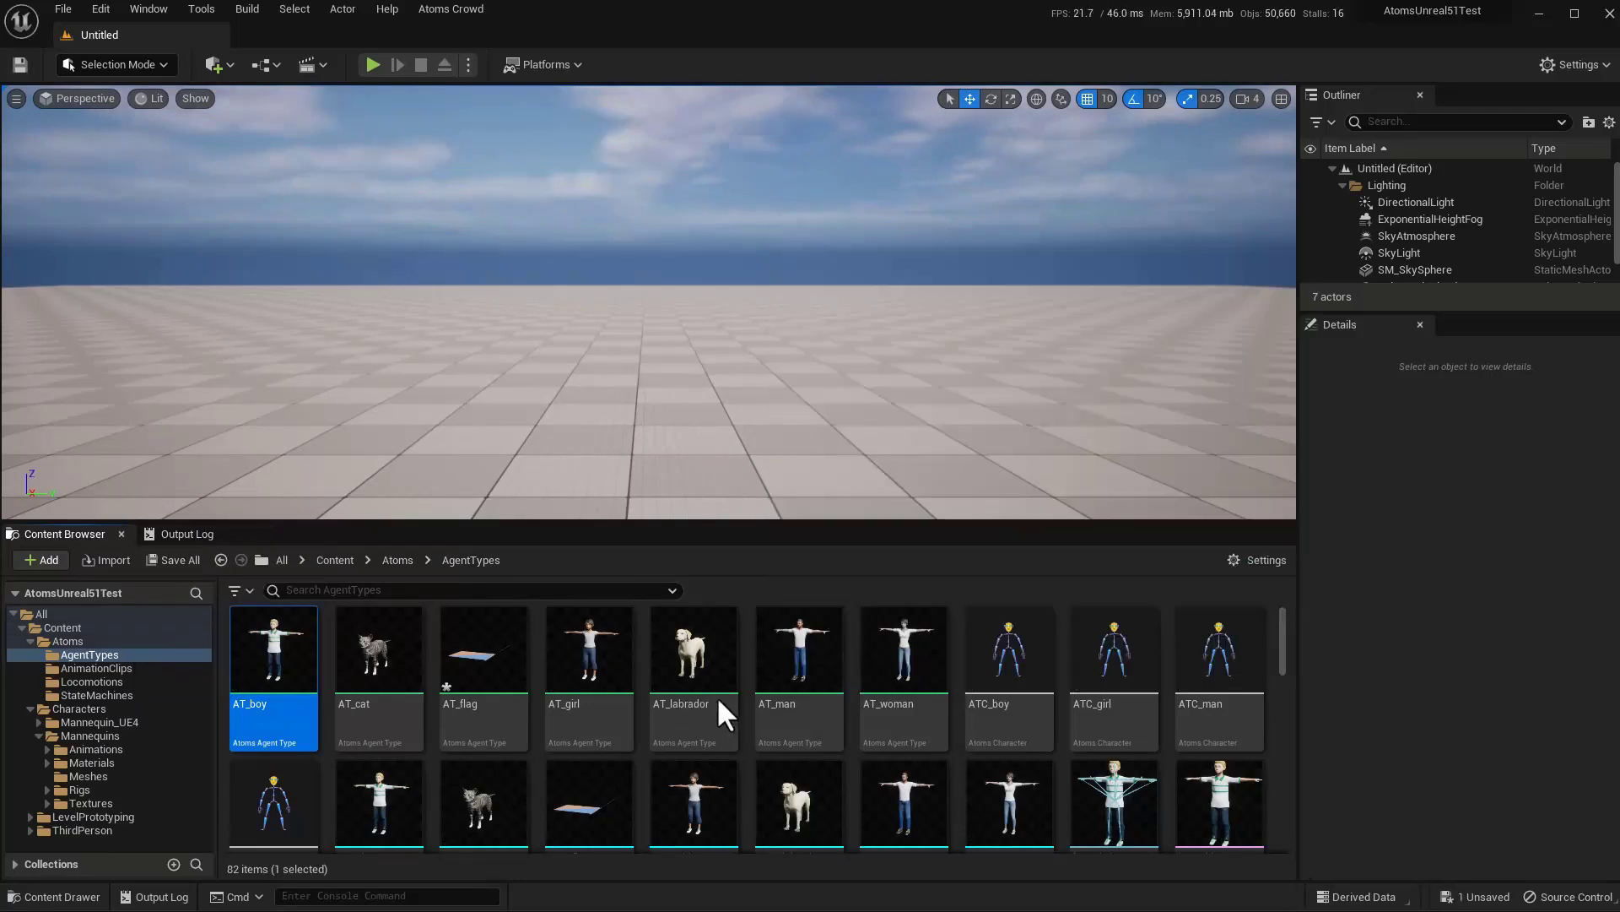
{"action": "left_click", "coordinate": [398, 560]}
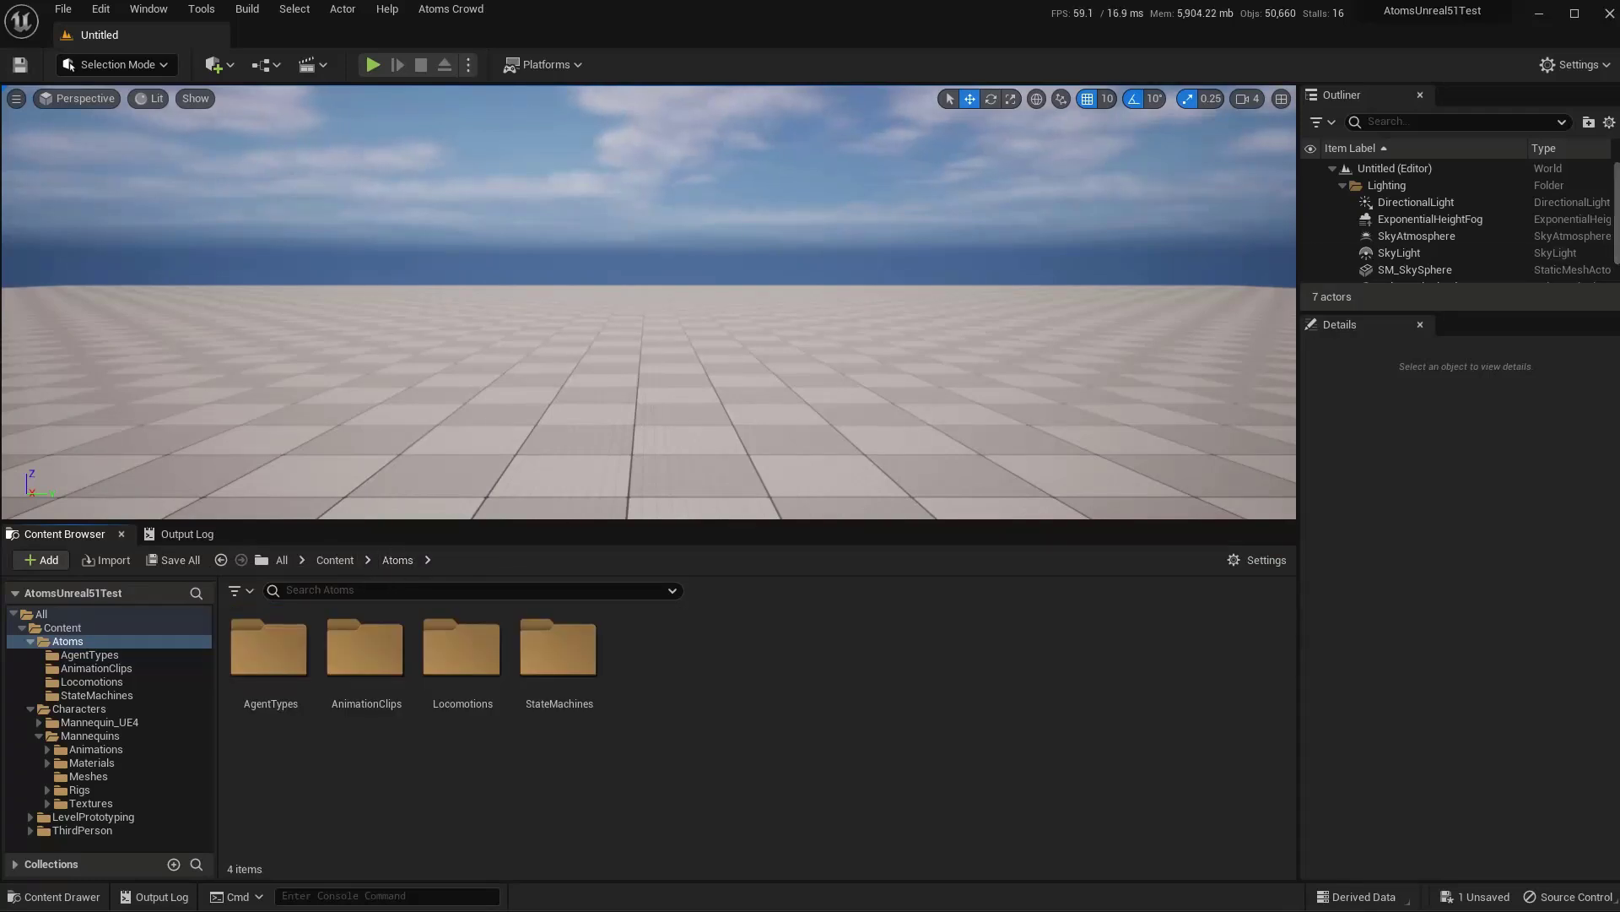
Drag arnoldVariations.json from Explorer into the Atoms folder and bring its import options into view.
{"action": "key", "text": "alt+Tab"}
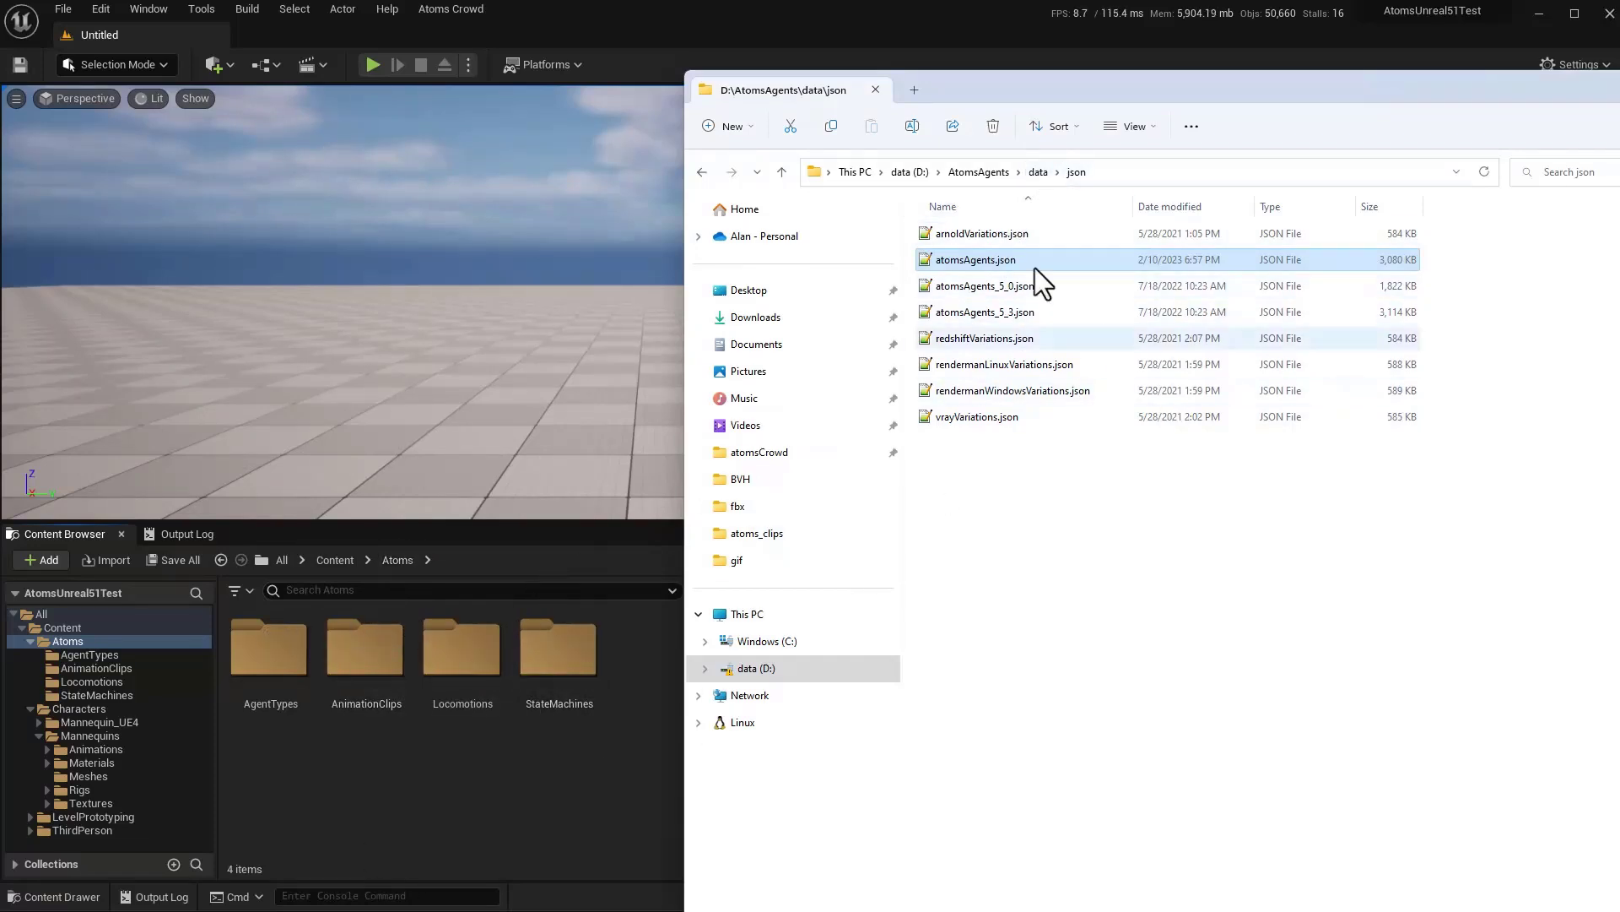
{"action": "left_click_drag", "start_coordinate": [994, 231], "coordinate": [424, 802]}
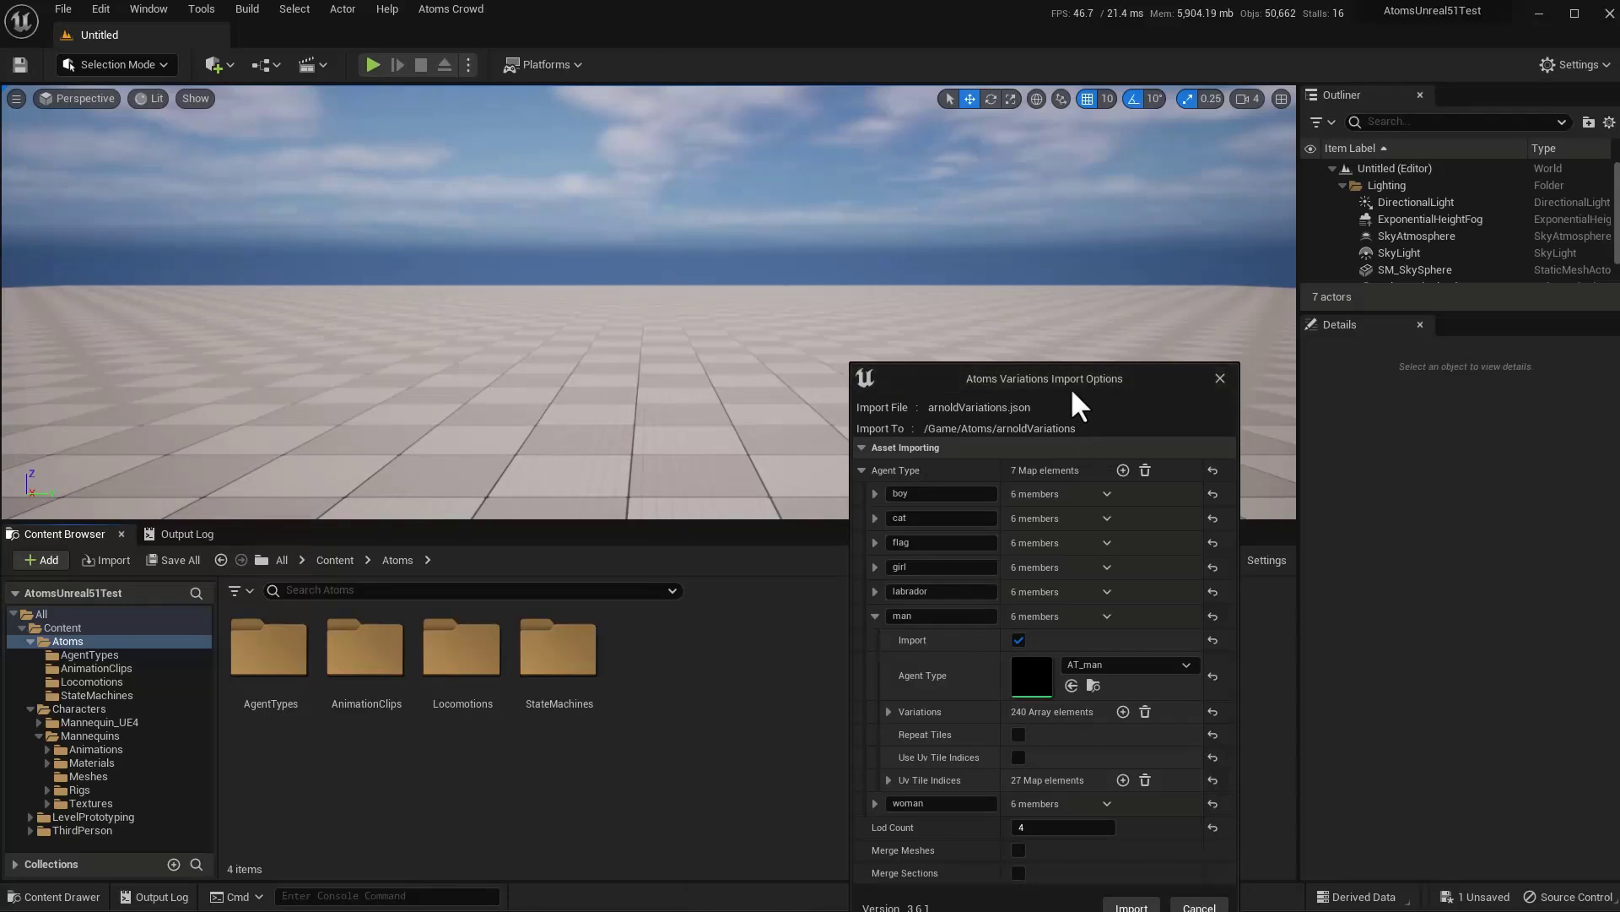
{"action": "left_click_drag", "start_coordinate": [1070, 386], "coordinate": [1055, 226]}
Inspect the man agent's import settings and its 240 variations, then collapse them.
{"action": "left_click", "coordinate": [868, 462]}
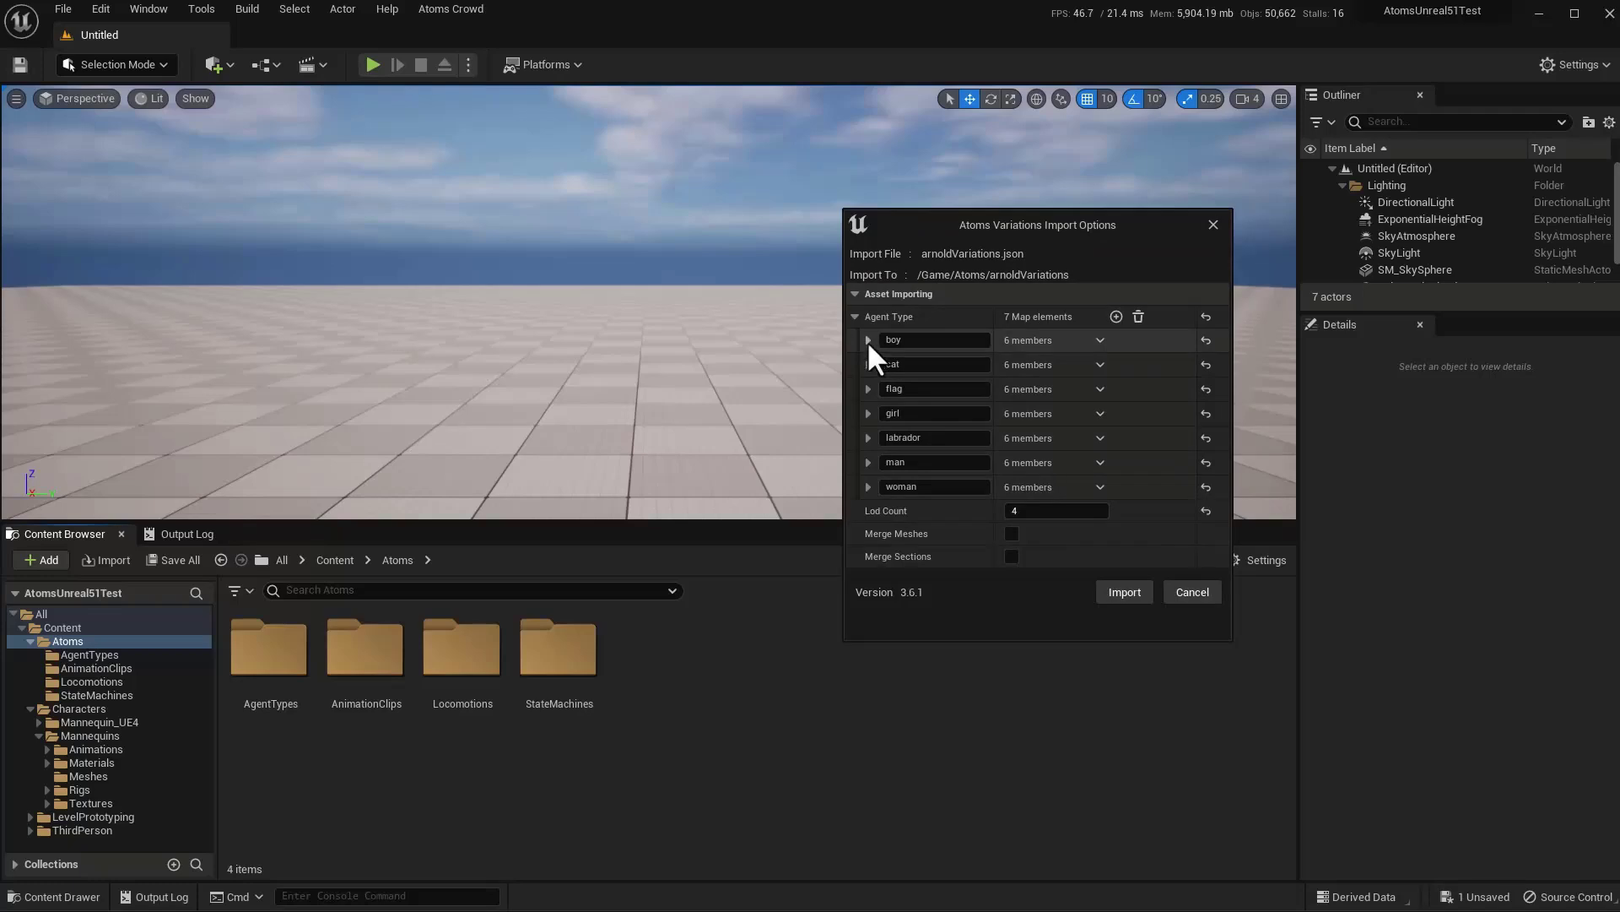
{"action": "left_click", "coordinate": [868, 463]}
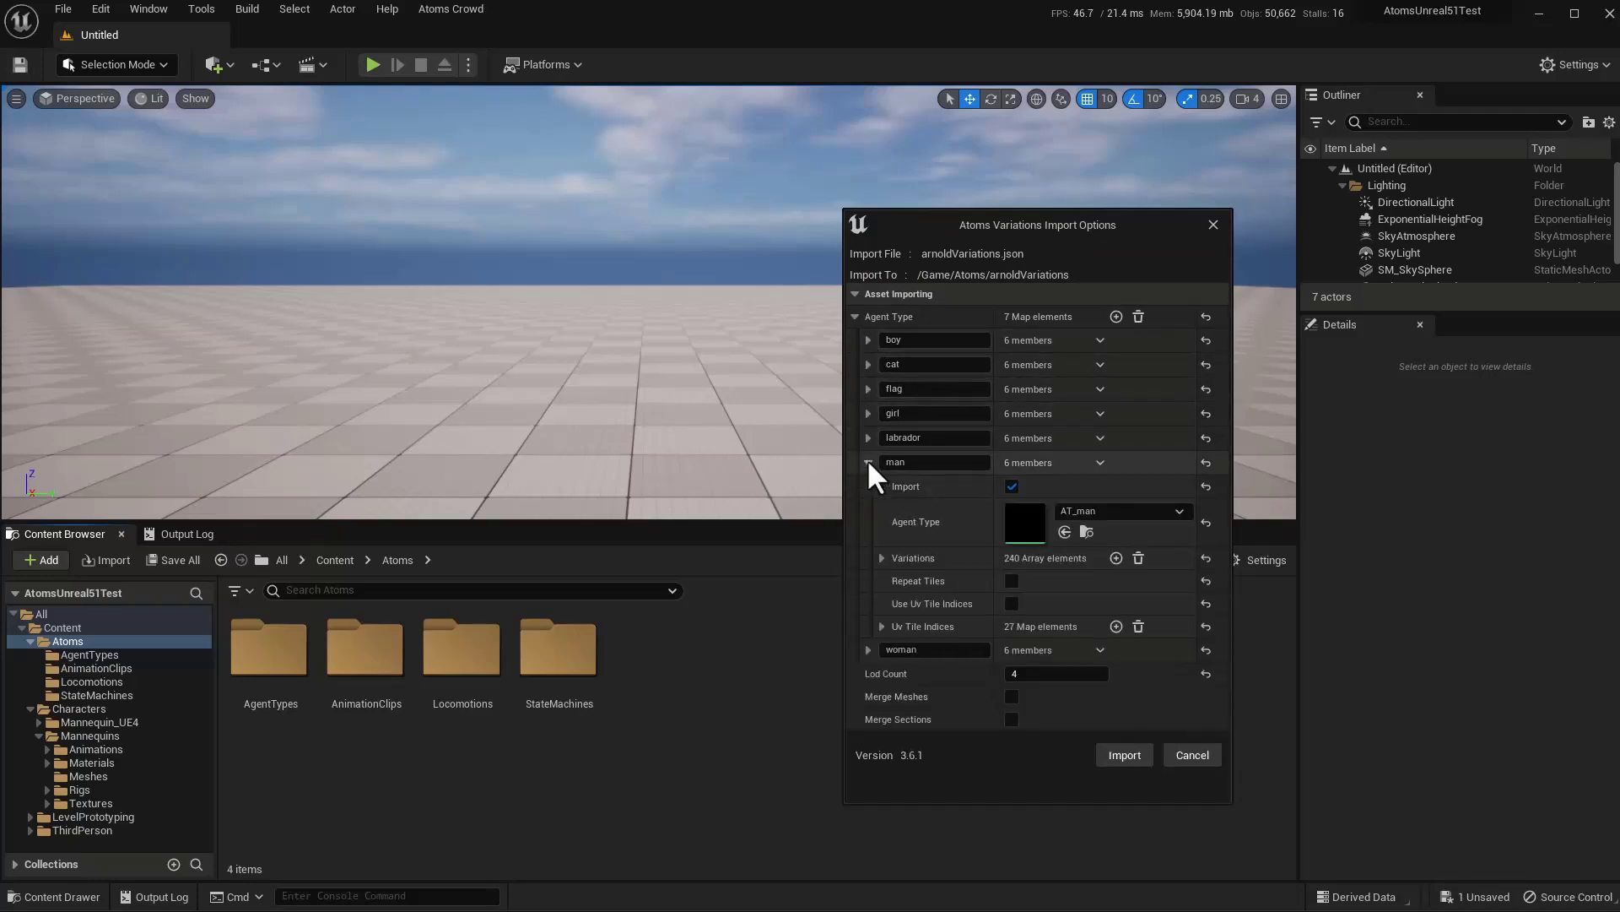
{"action": "left_click", "coordinate": [881, 558]}
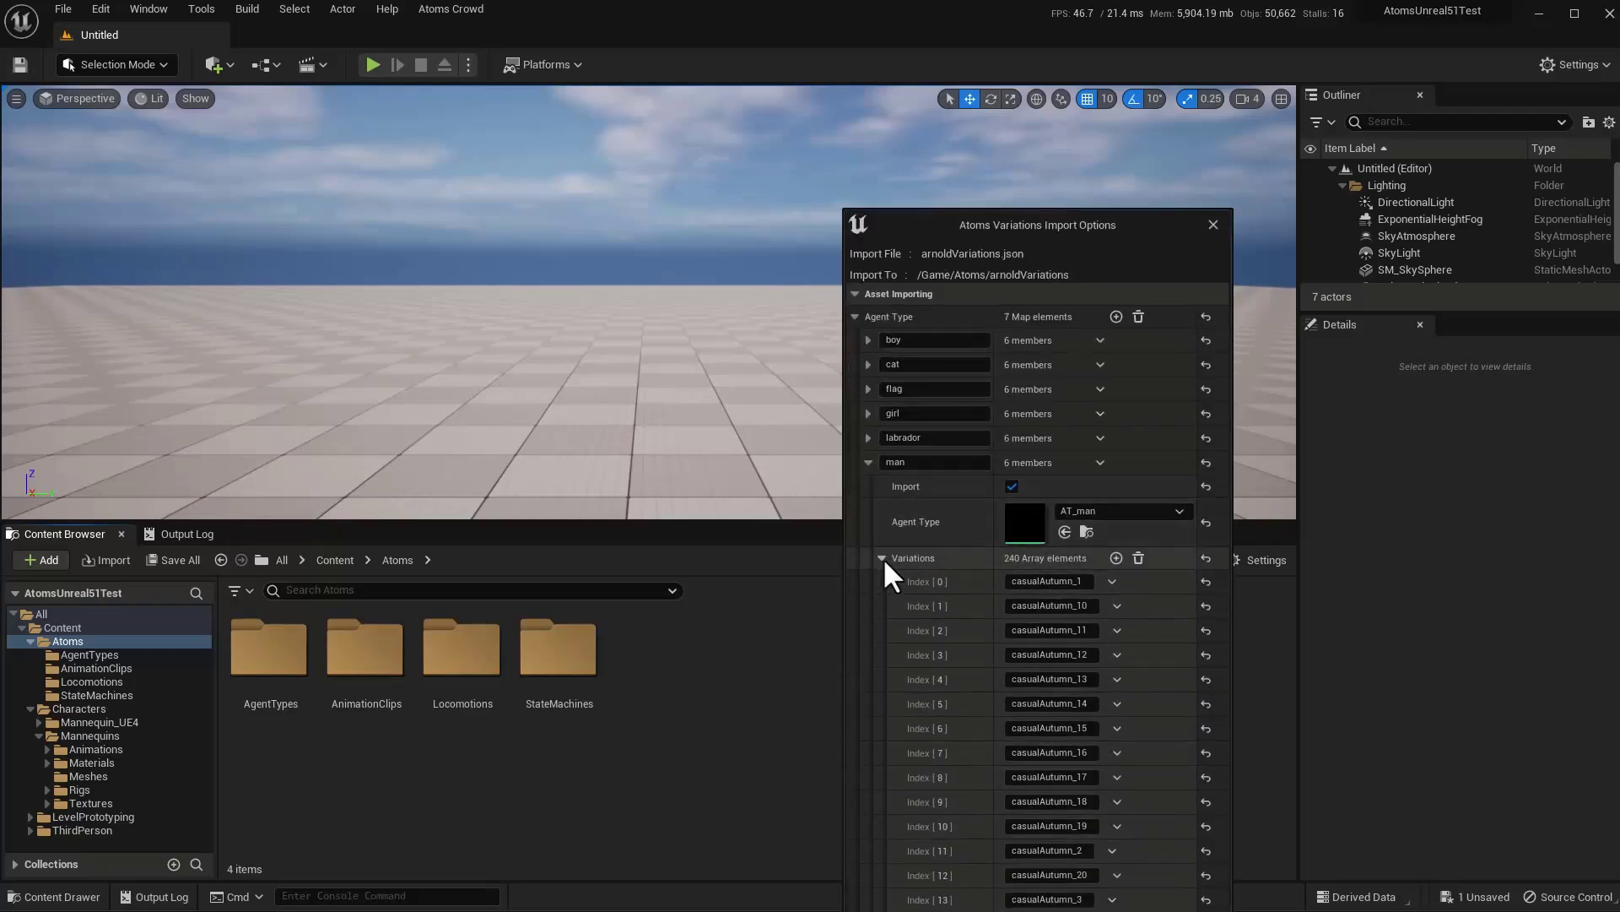
{"action": "left_click", "coordinate": [881, 558]}
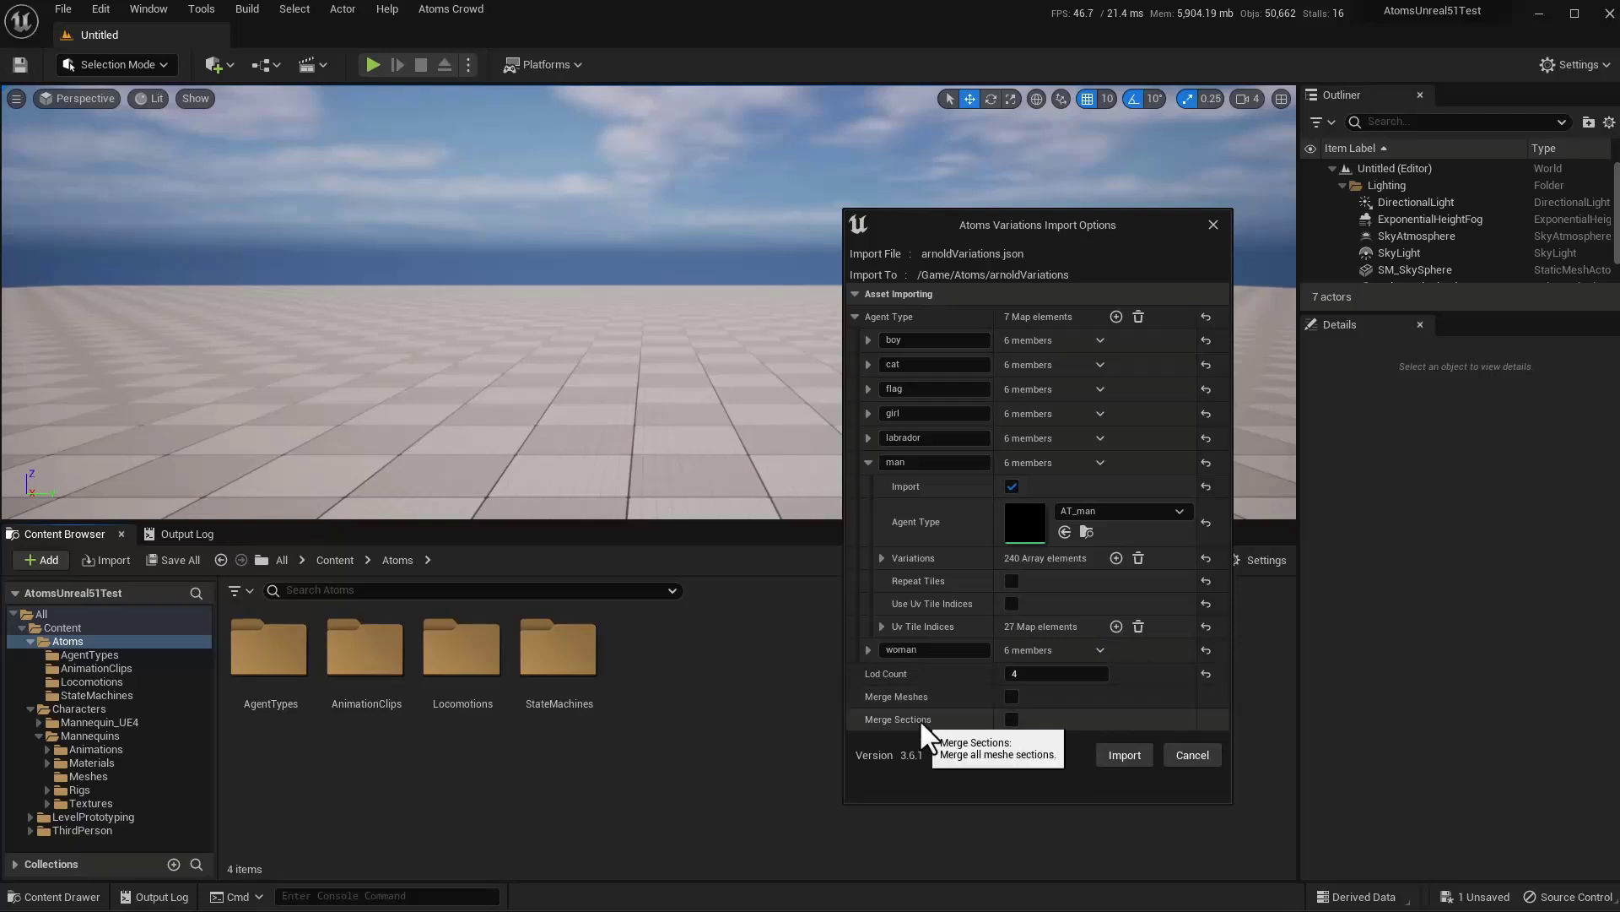
{"action": "left_click", "coordinate": [868, 462]}
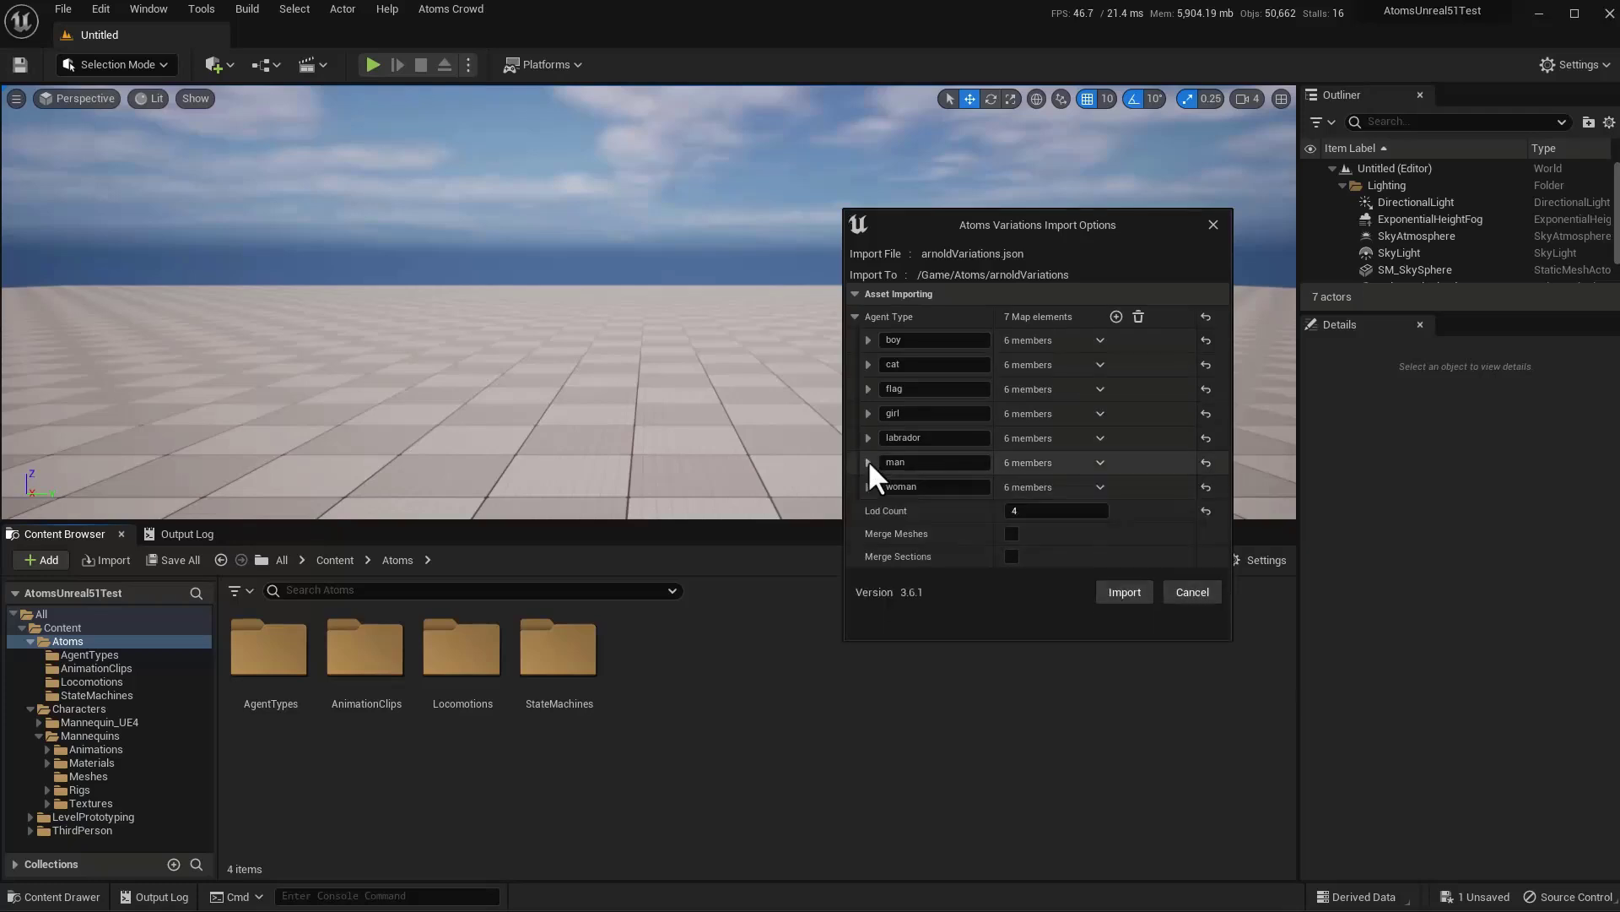
Import the variations and check that the boy entry in arnoldVariations lists 60 variations.
{"action": "left_click", "coordinate": [1125, 591]}
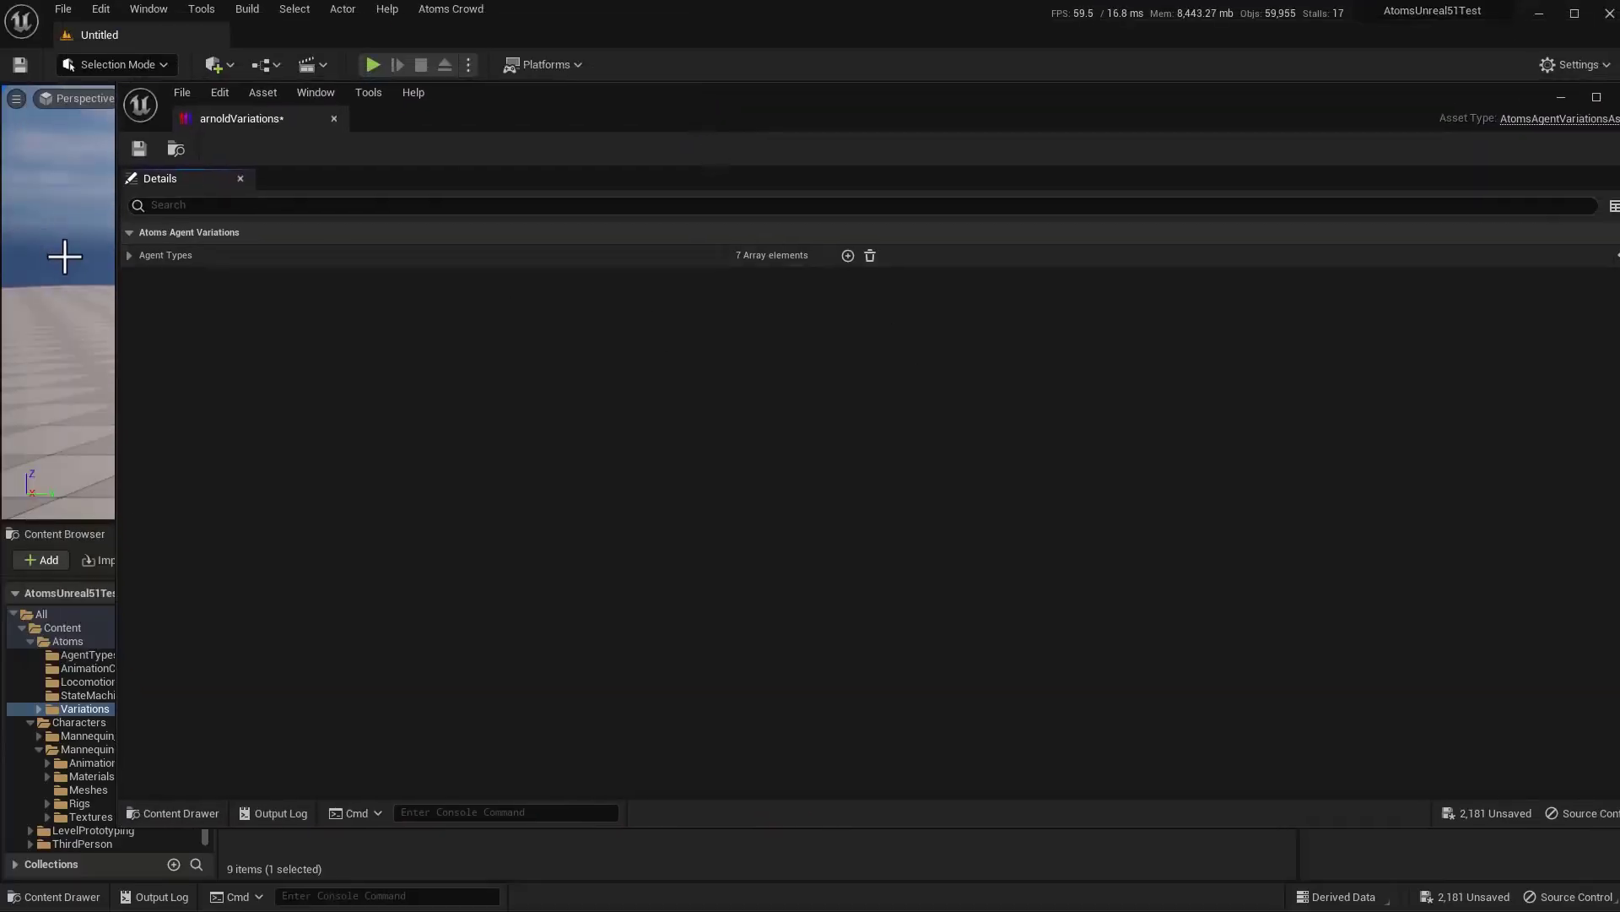
{"action": "left_click", "coordinate": [129, 255]}
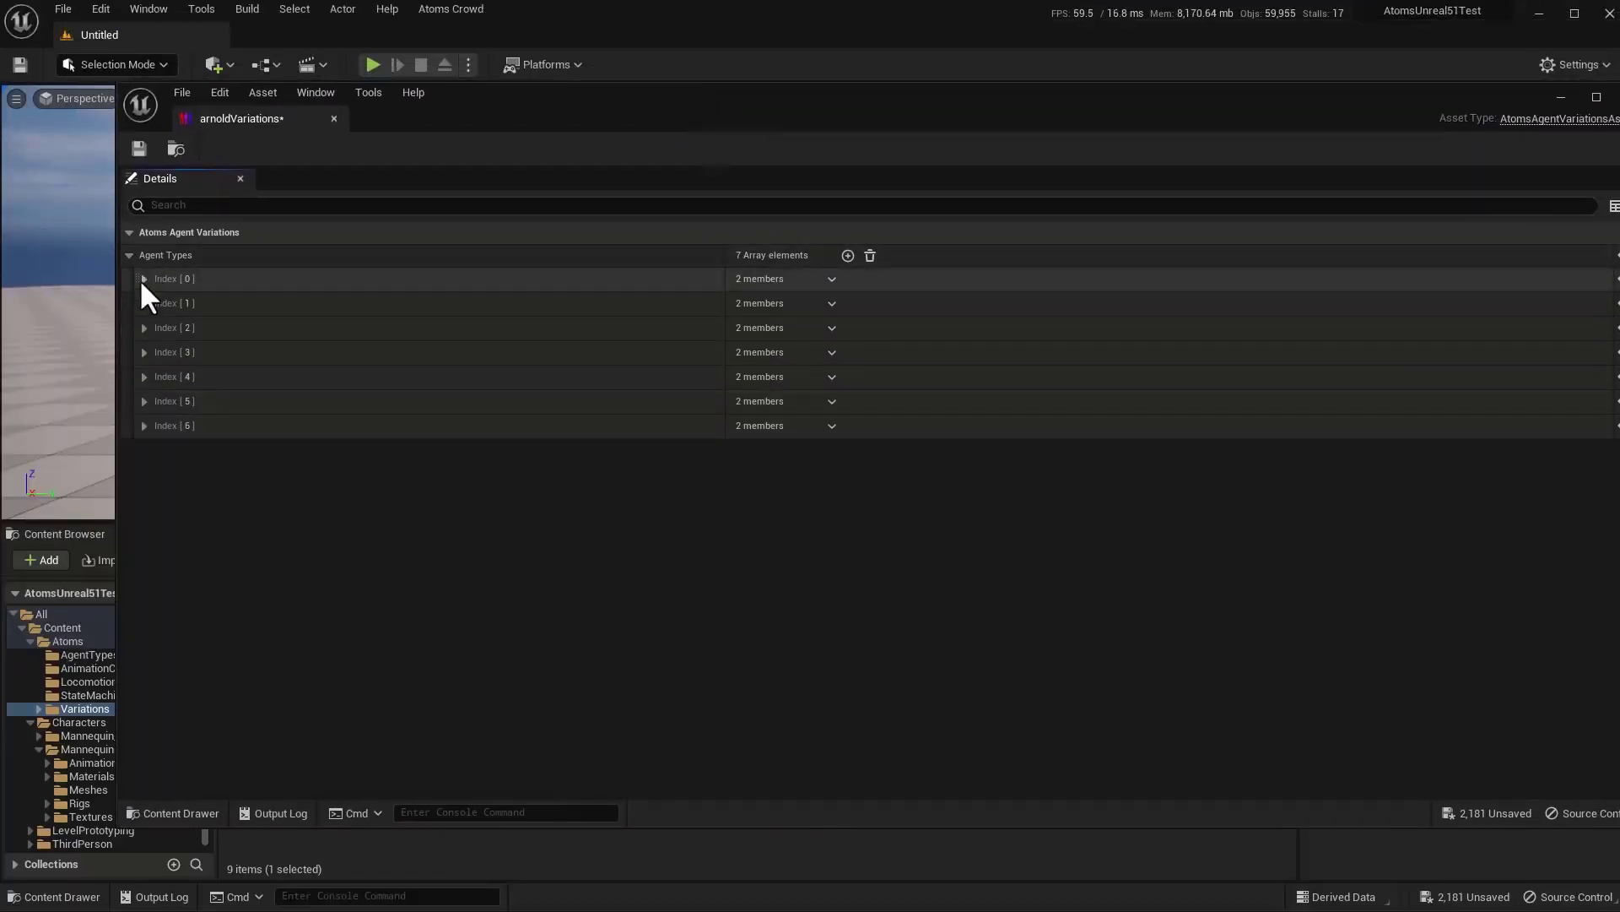
{"action": "left_click", "coordinate": [144, 278]}
{"action": "left_click", "coordinate": [156, 351]}
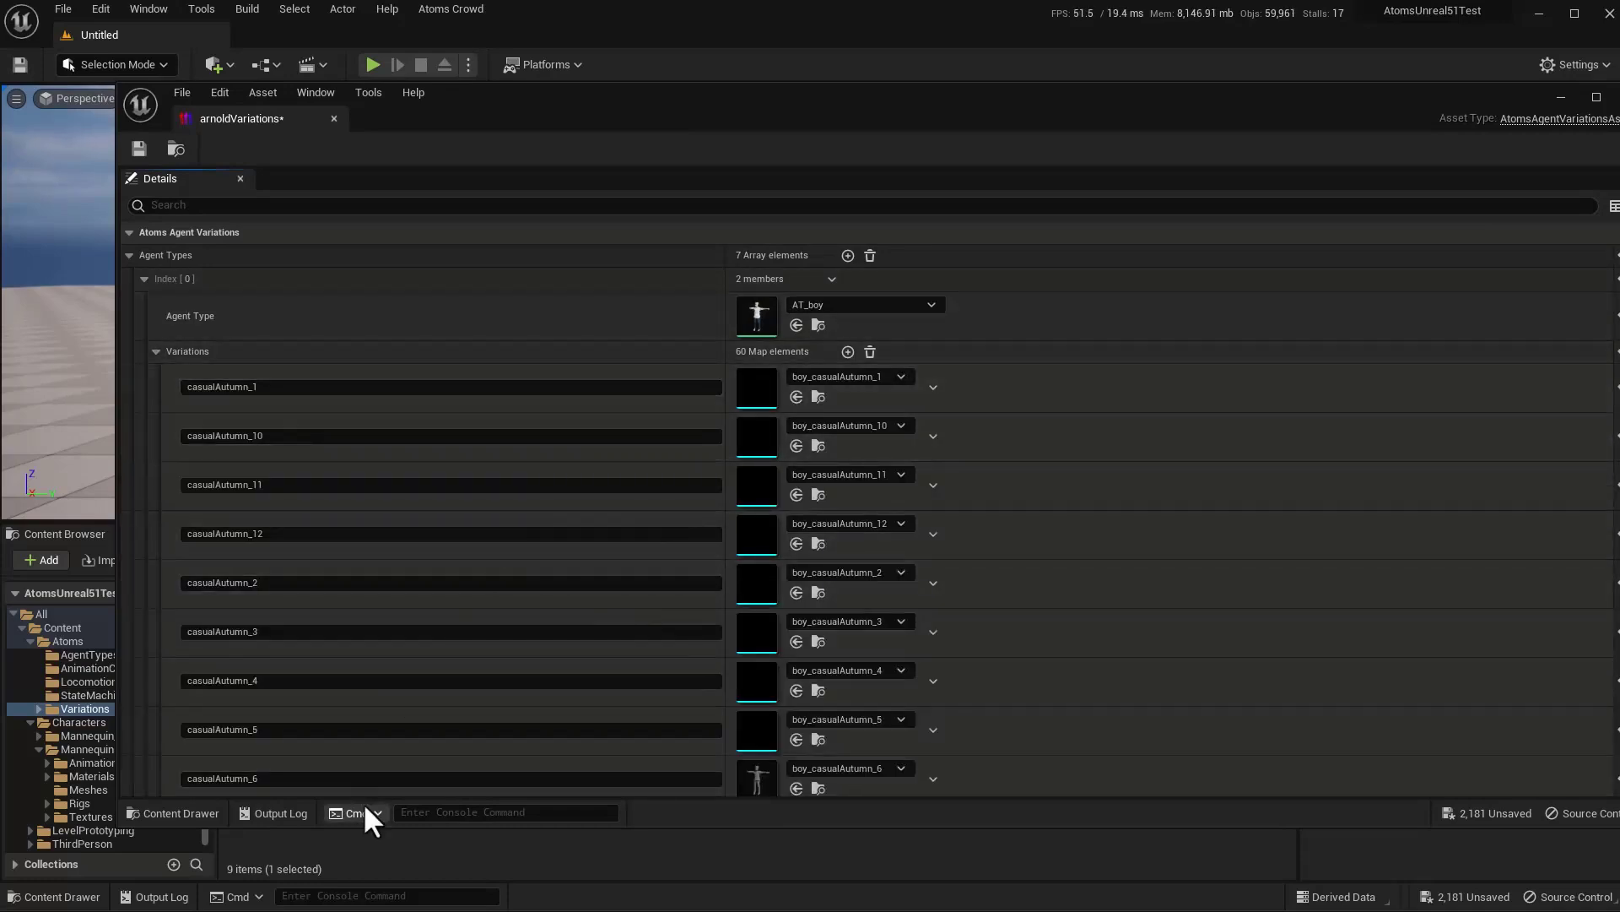
{"action": "left_click", "coordinate": [145, 278]}
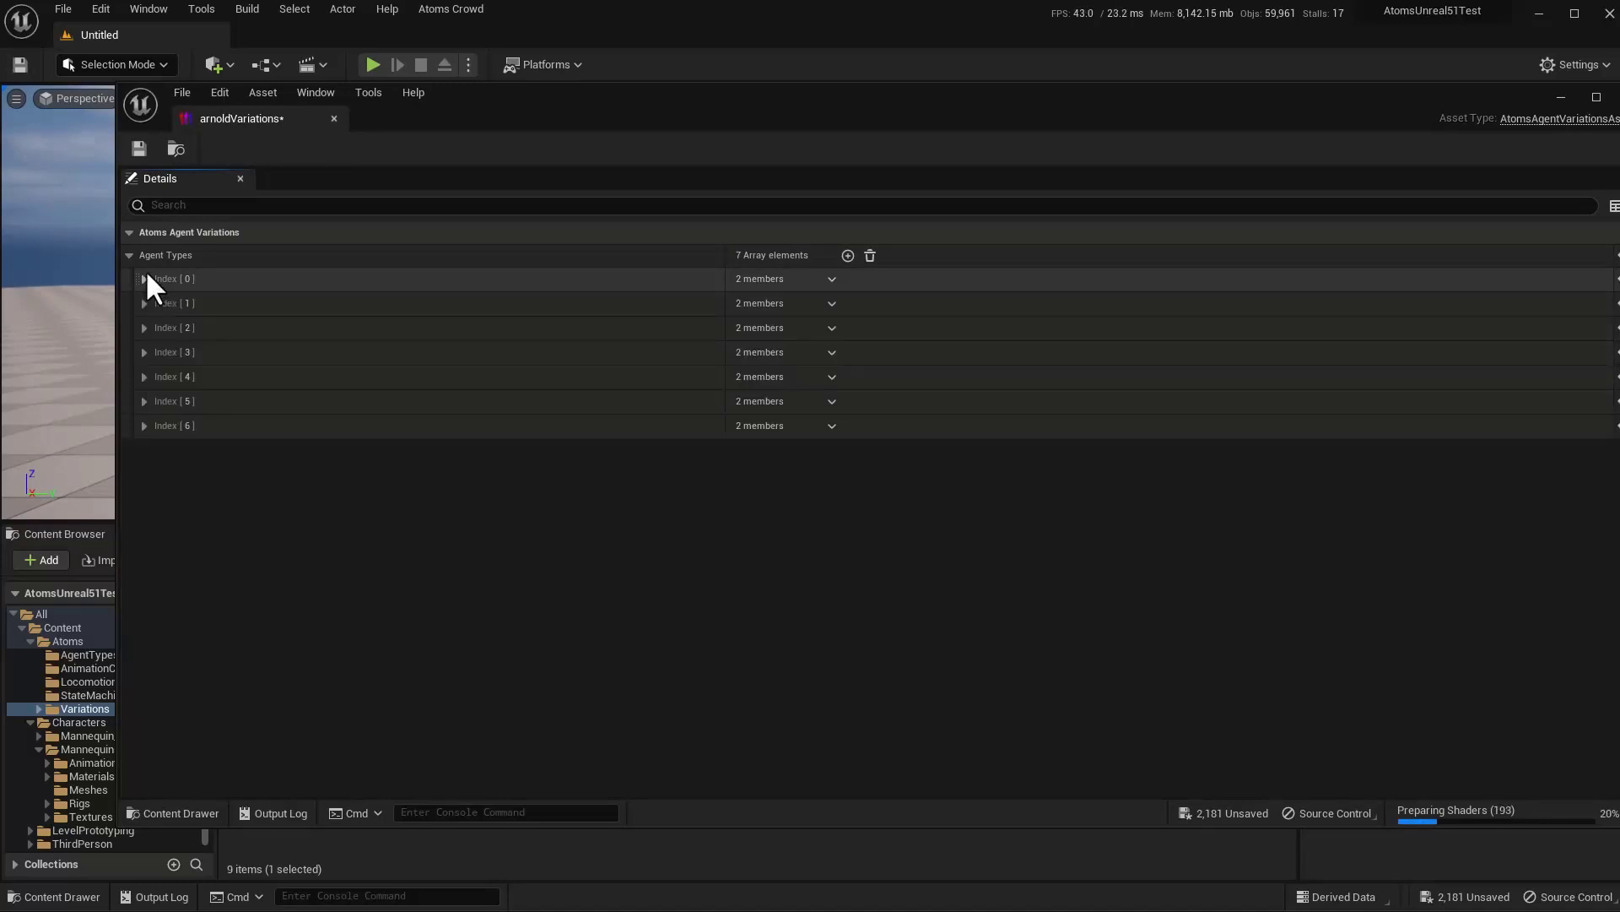
Close the arnoldVariations editor and Save All the new variation assets.
{"action": "left_click_drag", "start_coordinate": [1516, 94], "coordinate": [1440, 99]}
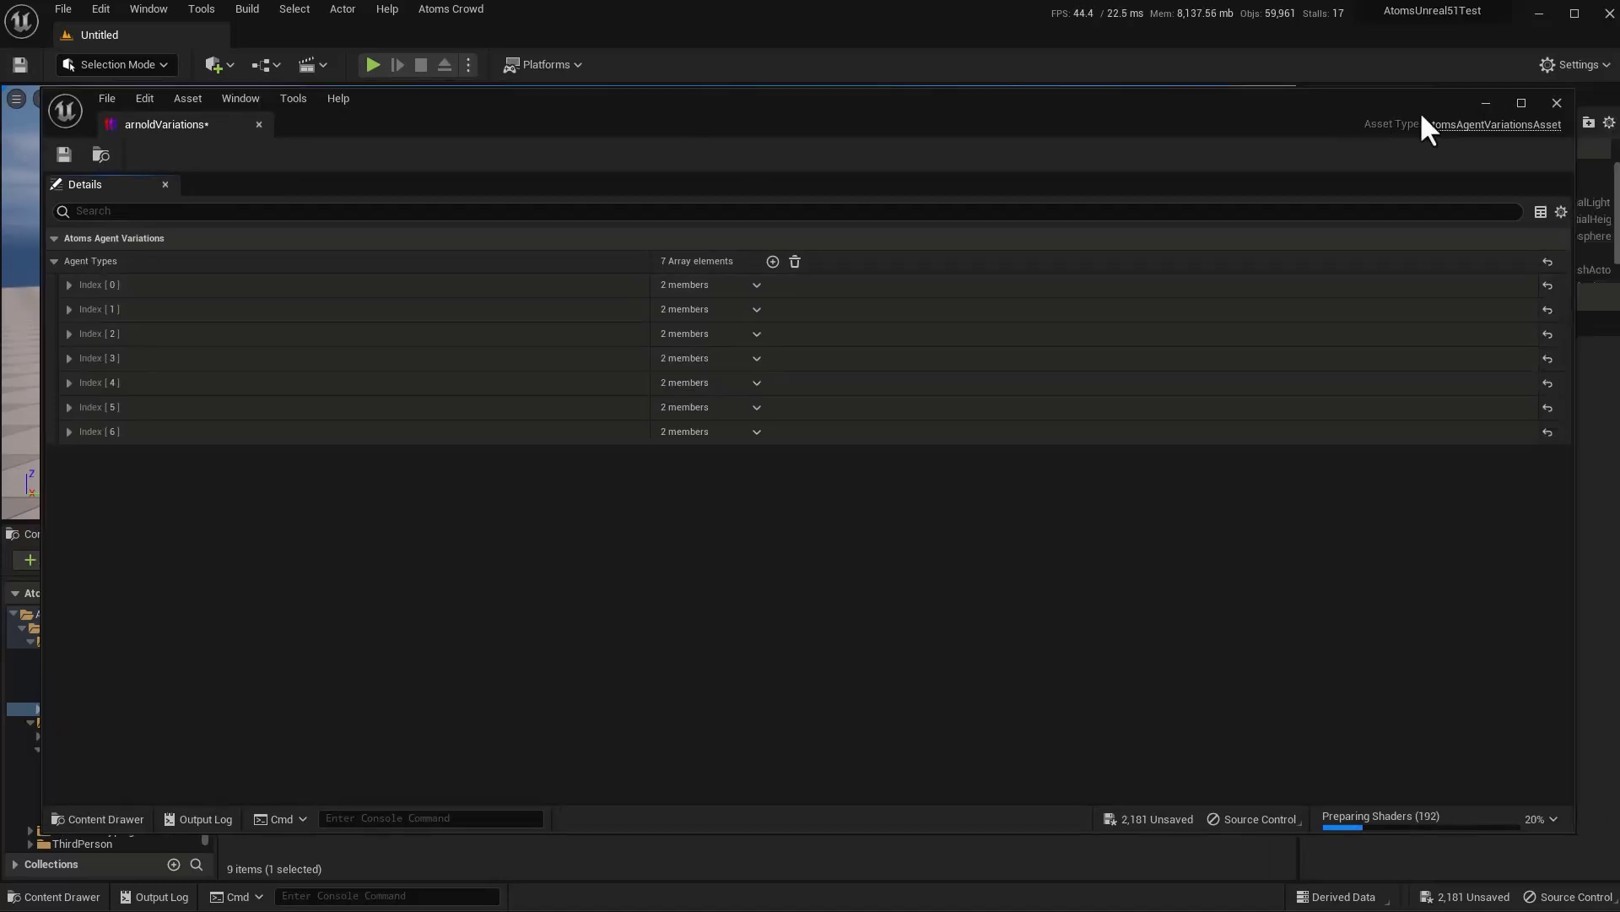
{"action": "left_click", "coordinate": [1555, 102]}
{"action": "left_click", "coordinate": [177, 560]}
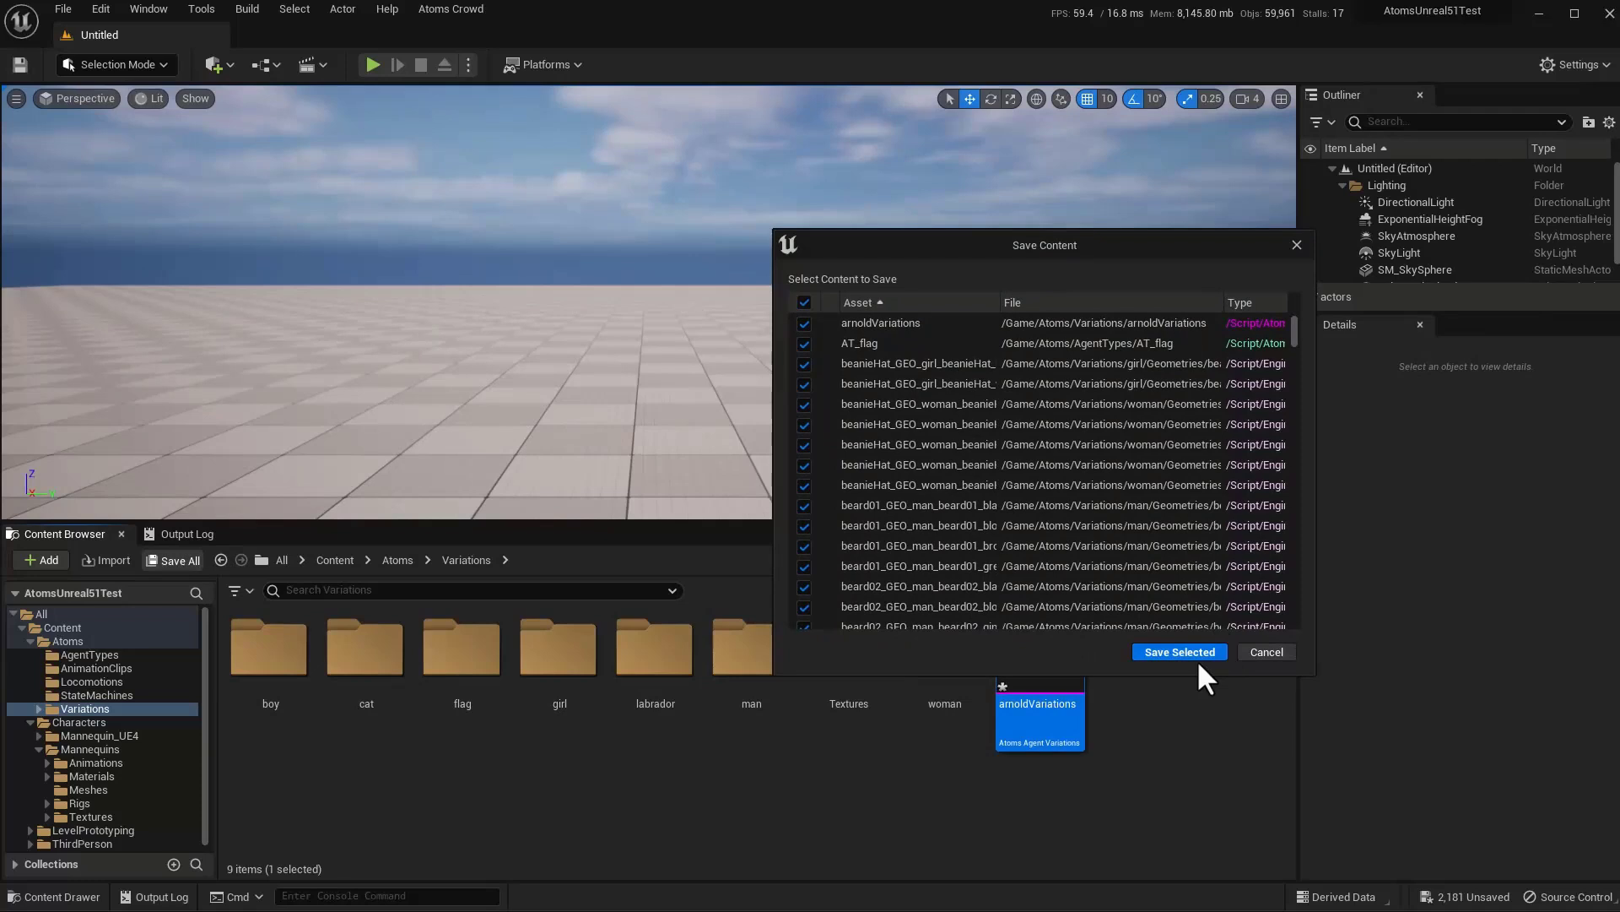
Save the pending content and place an Atoms Agent Group in the level.
{"action": "left_click", "coordinate": [1173, 648]}
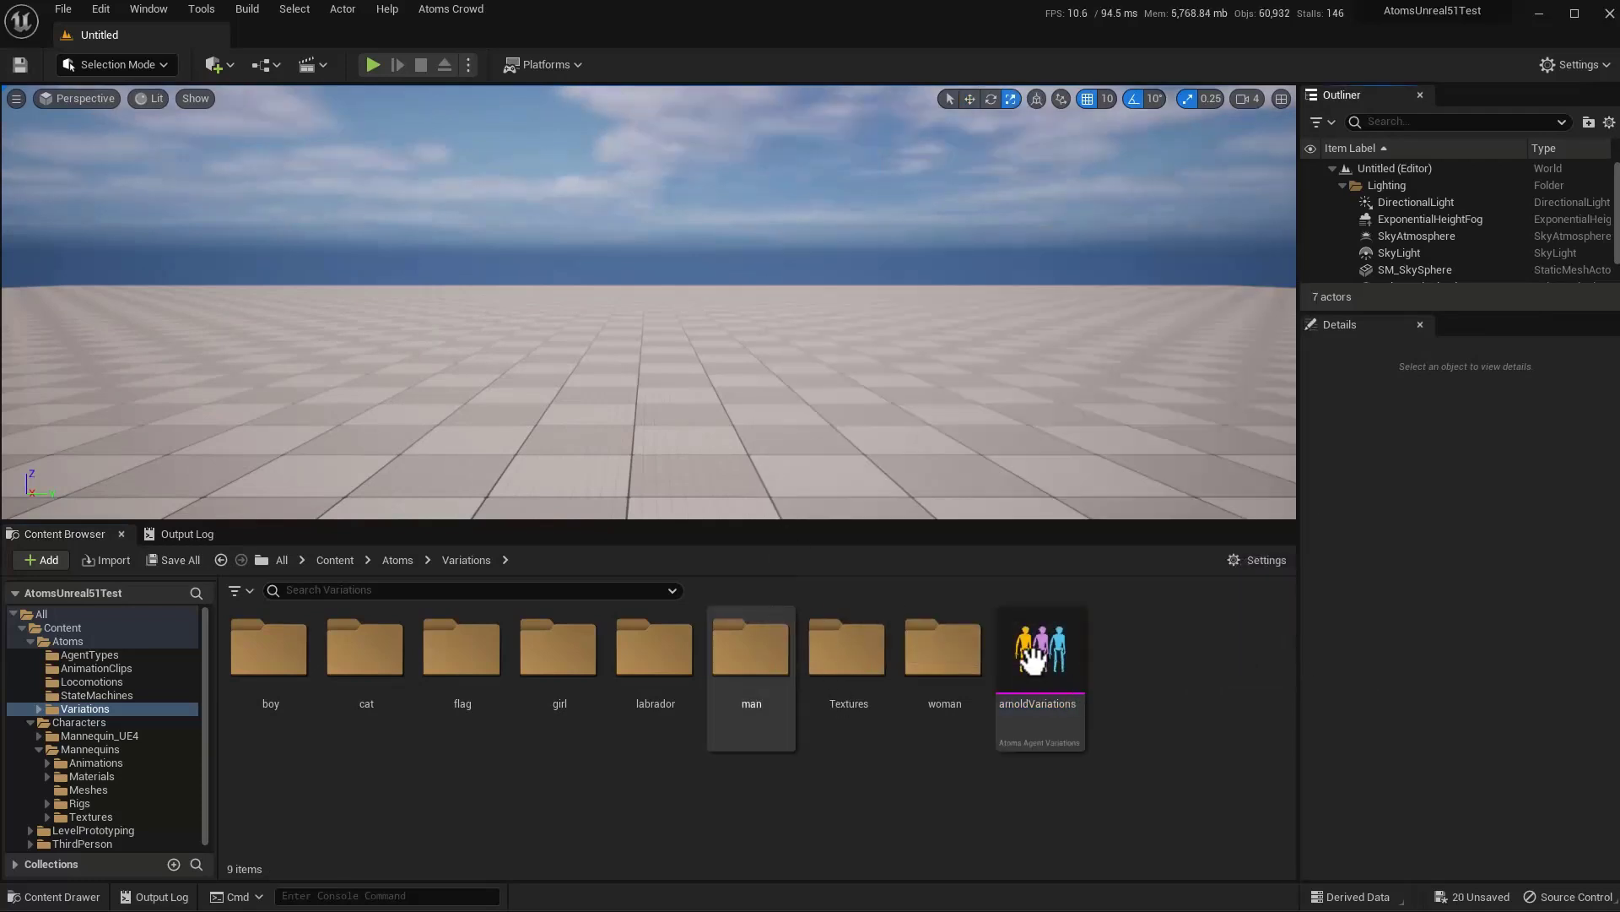
{"action": "left_click", "coordinate": [217, 61]}
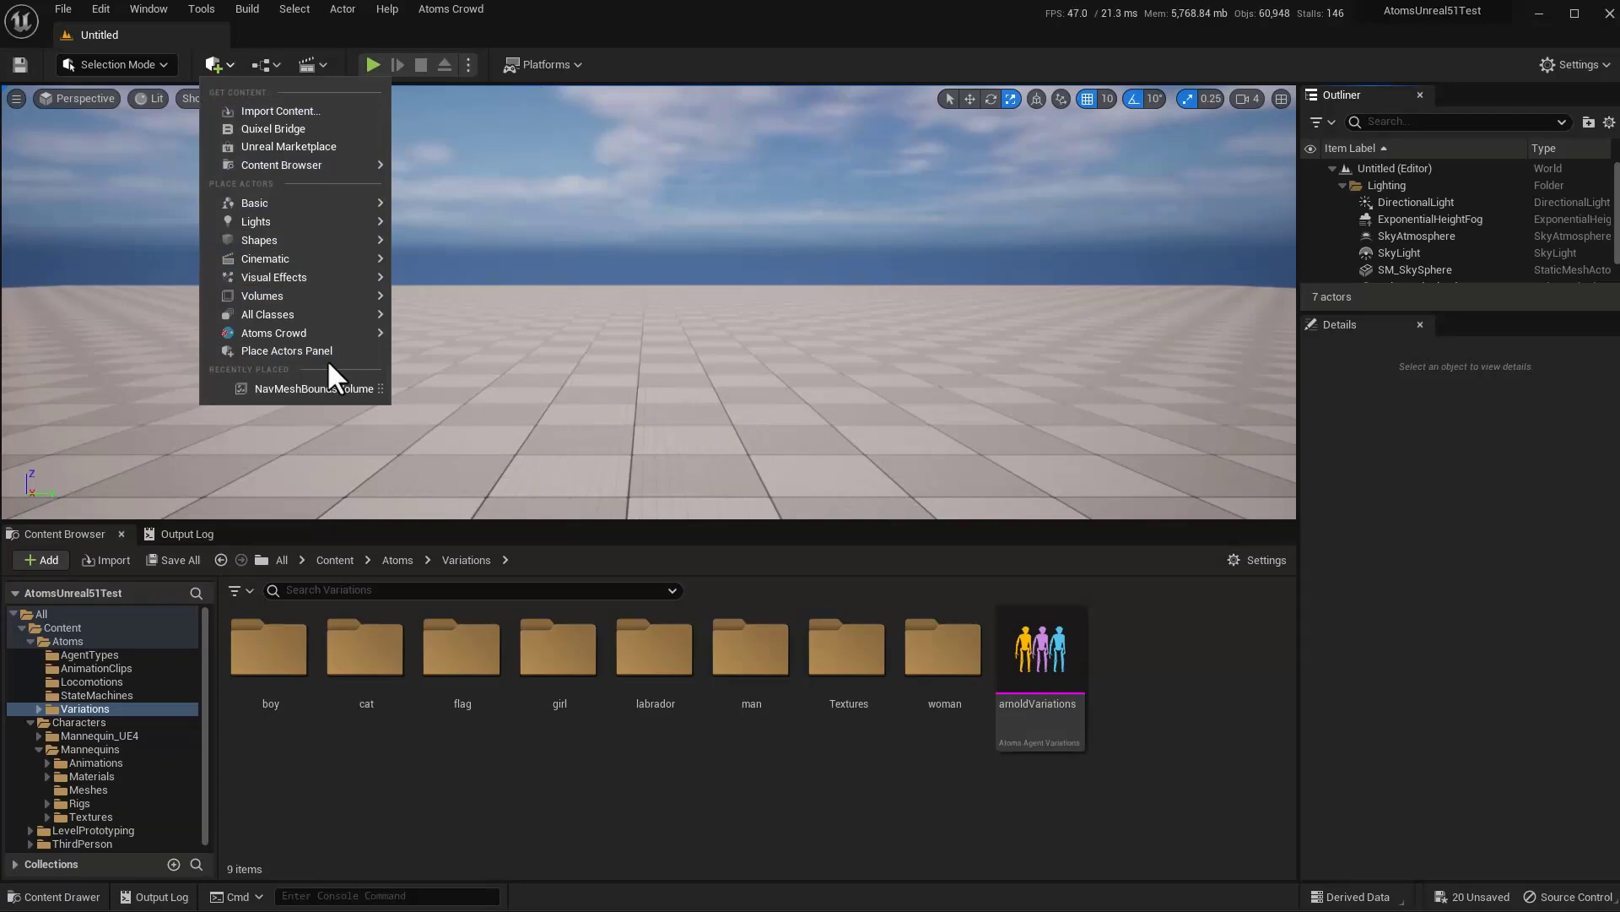
{"action": "mouse_move", "coordinate": [326, 332]}
{"action": "left_click_drag", "start_coordinate": [473, 344], "coordinate": [645, 395]}
Add a Grid Layout Behaviour using AT_man with a 20 × 20 grid size.
{"action": "left_click", "coordinate": [1537, 353]}
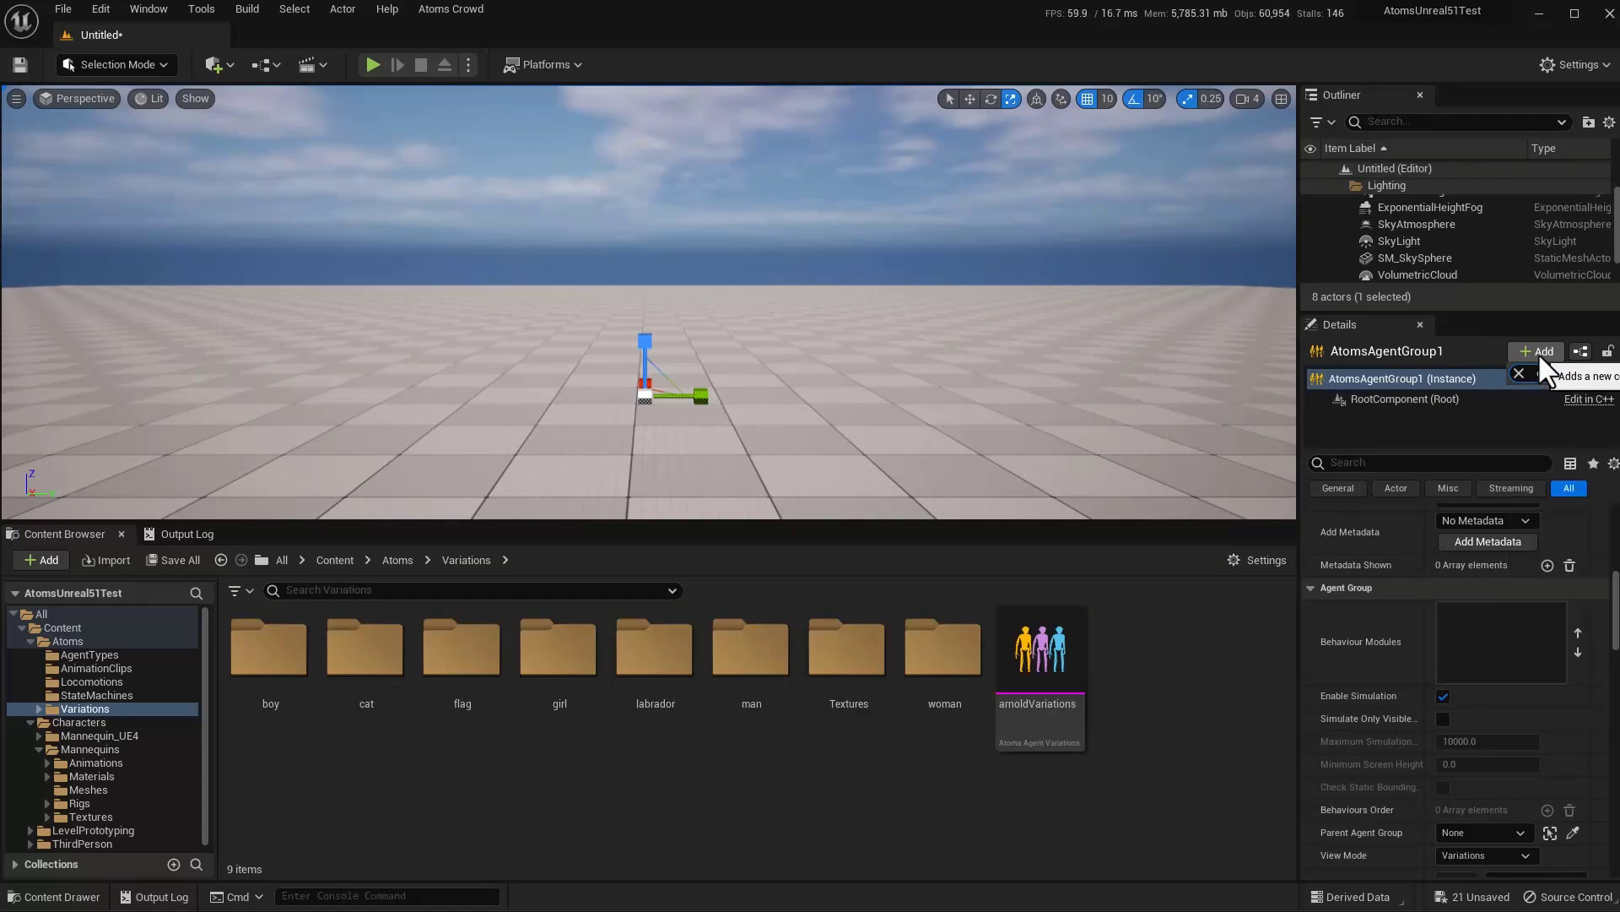
{"action": "type", "text": "grid"}
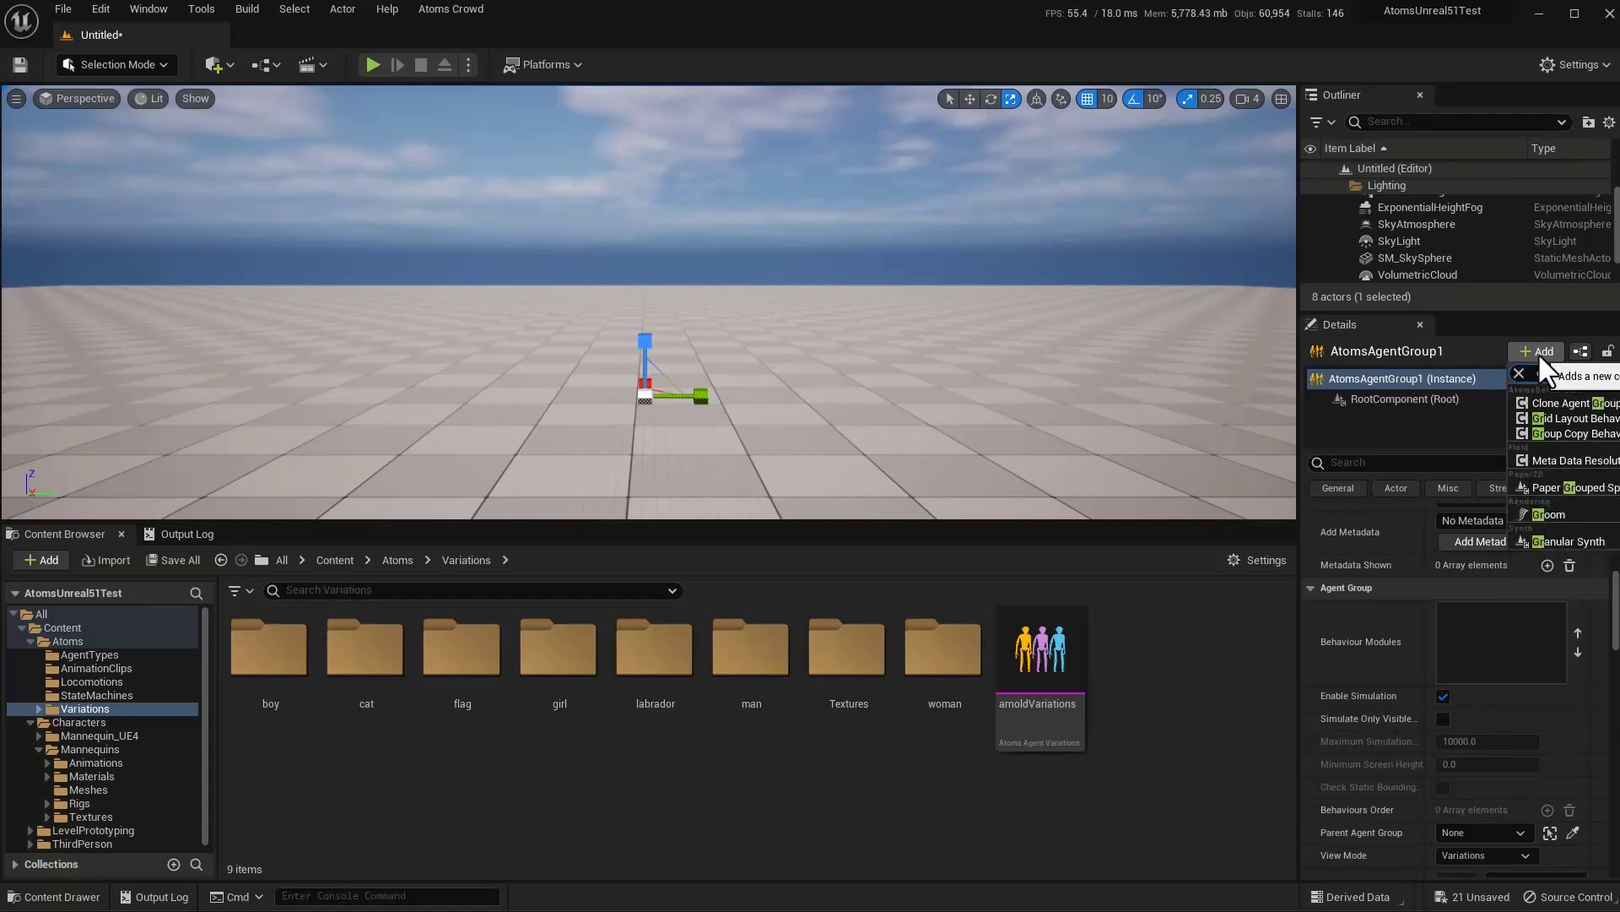
{"action": "left_click", "coordinate": [1569, 403]}
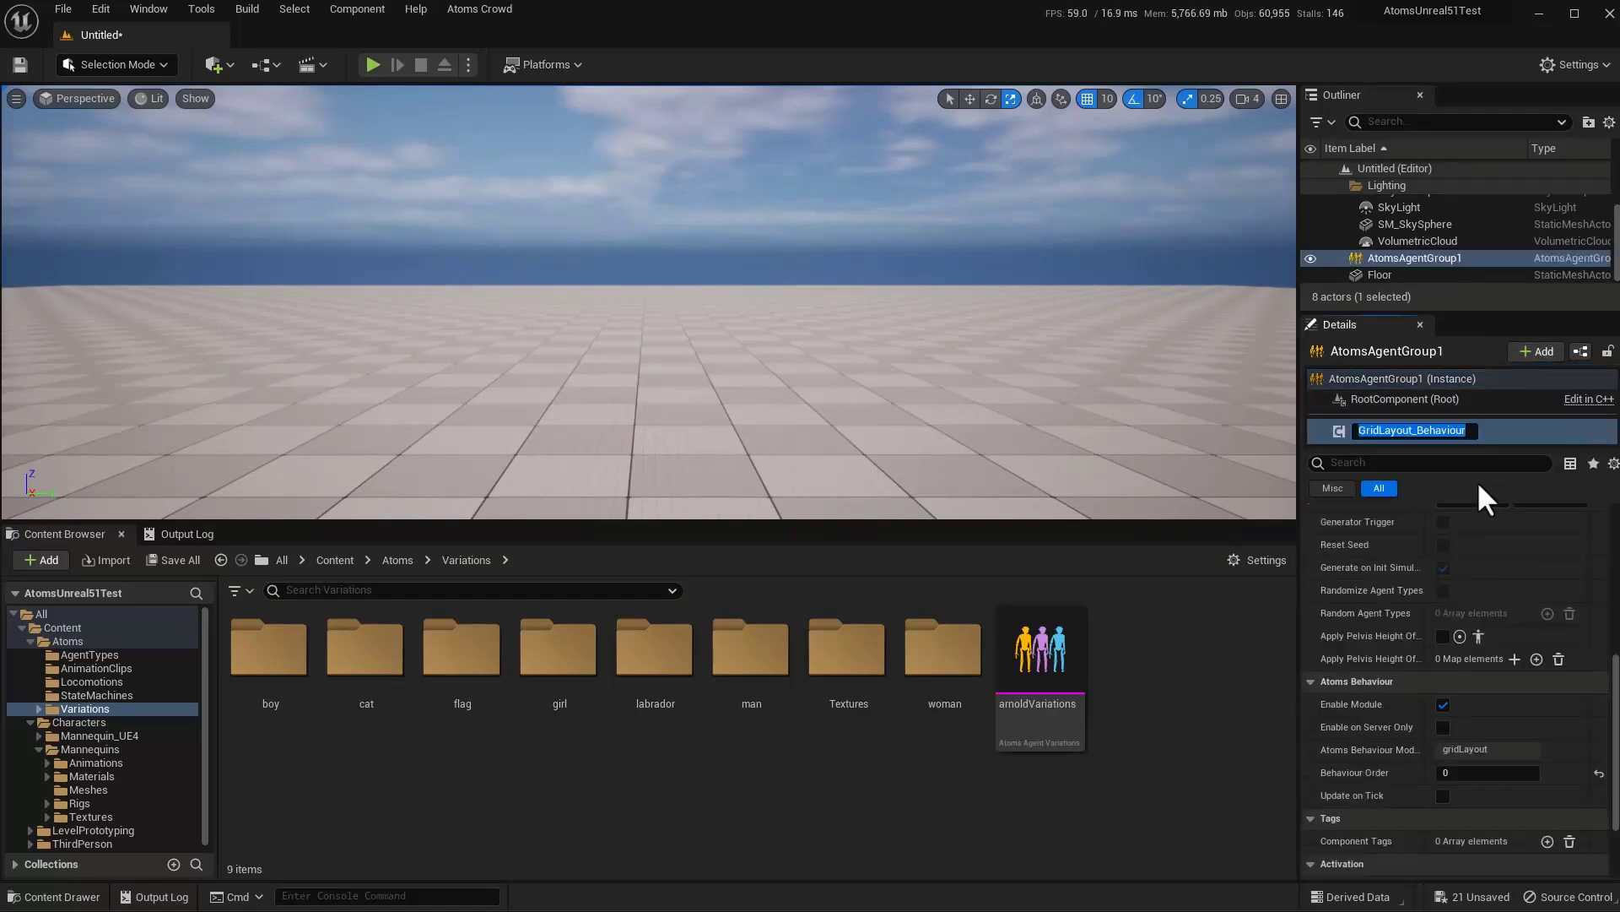
{"action": "scroll", "coordinate": [1453, 533], "scroll_direction": "up", "scroll_amount": 5}
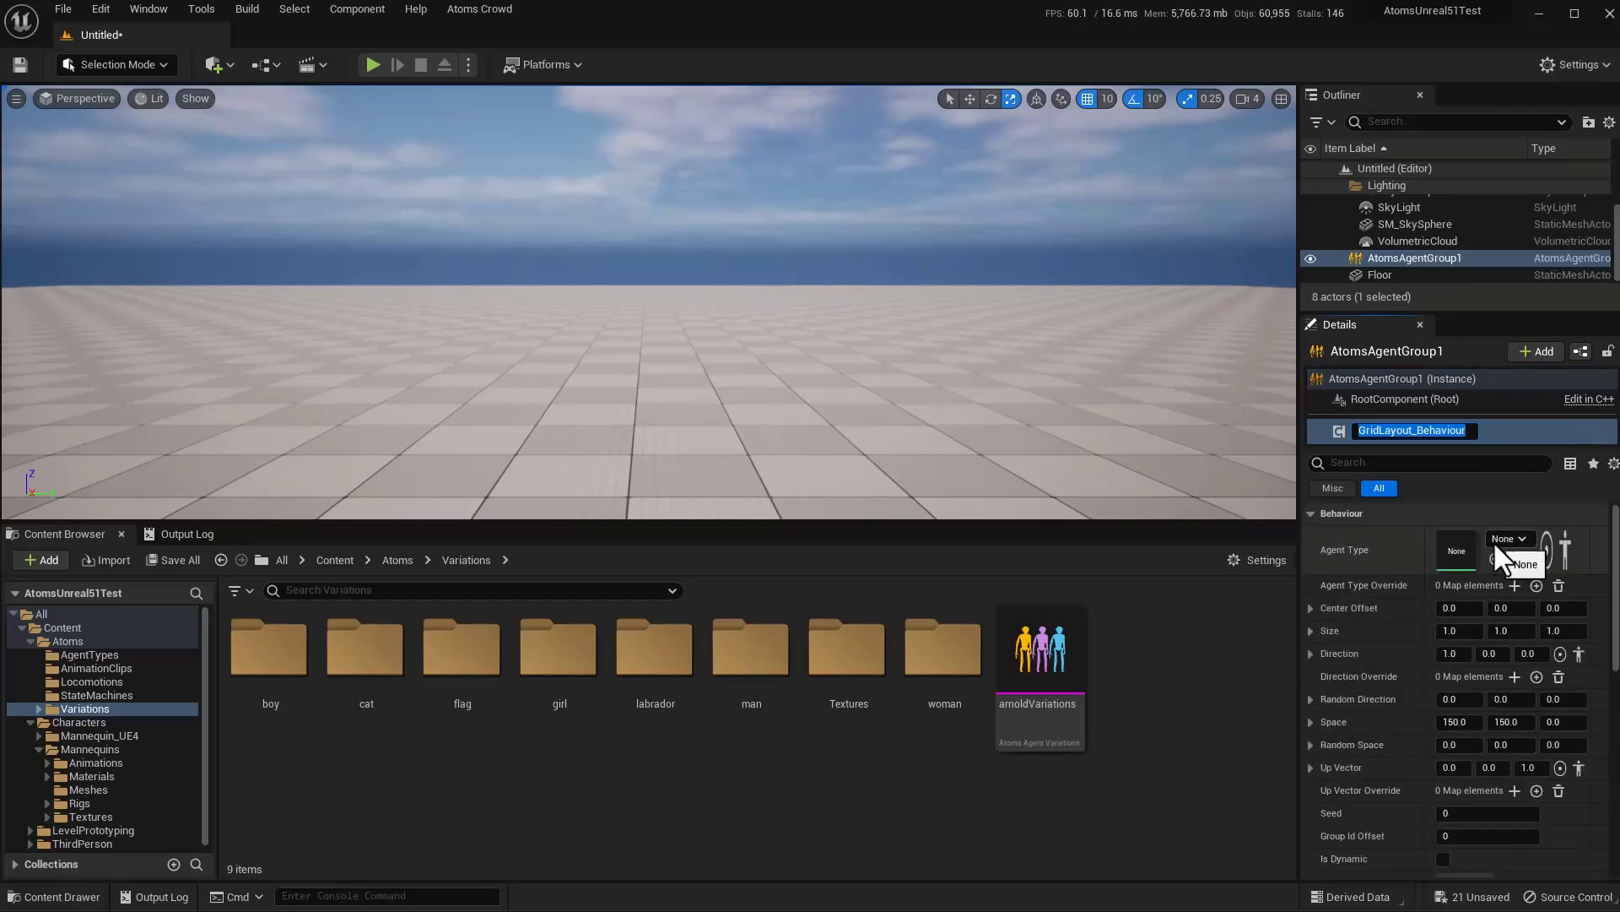
{"action": "left_click", "coordinate": [1504, 539]}
{"action": "scroll", "coordinate": [1546, 846], "scroll_direction": "down", "scroll_amount": 2}
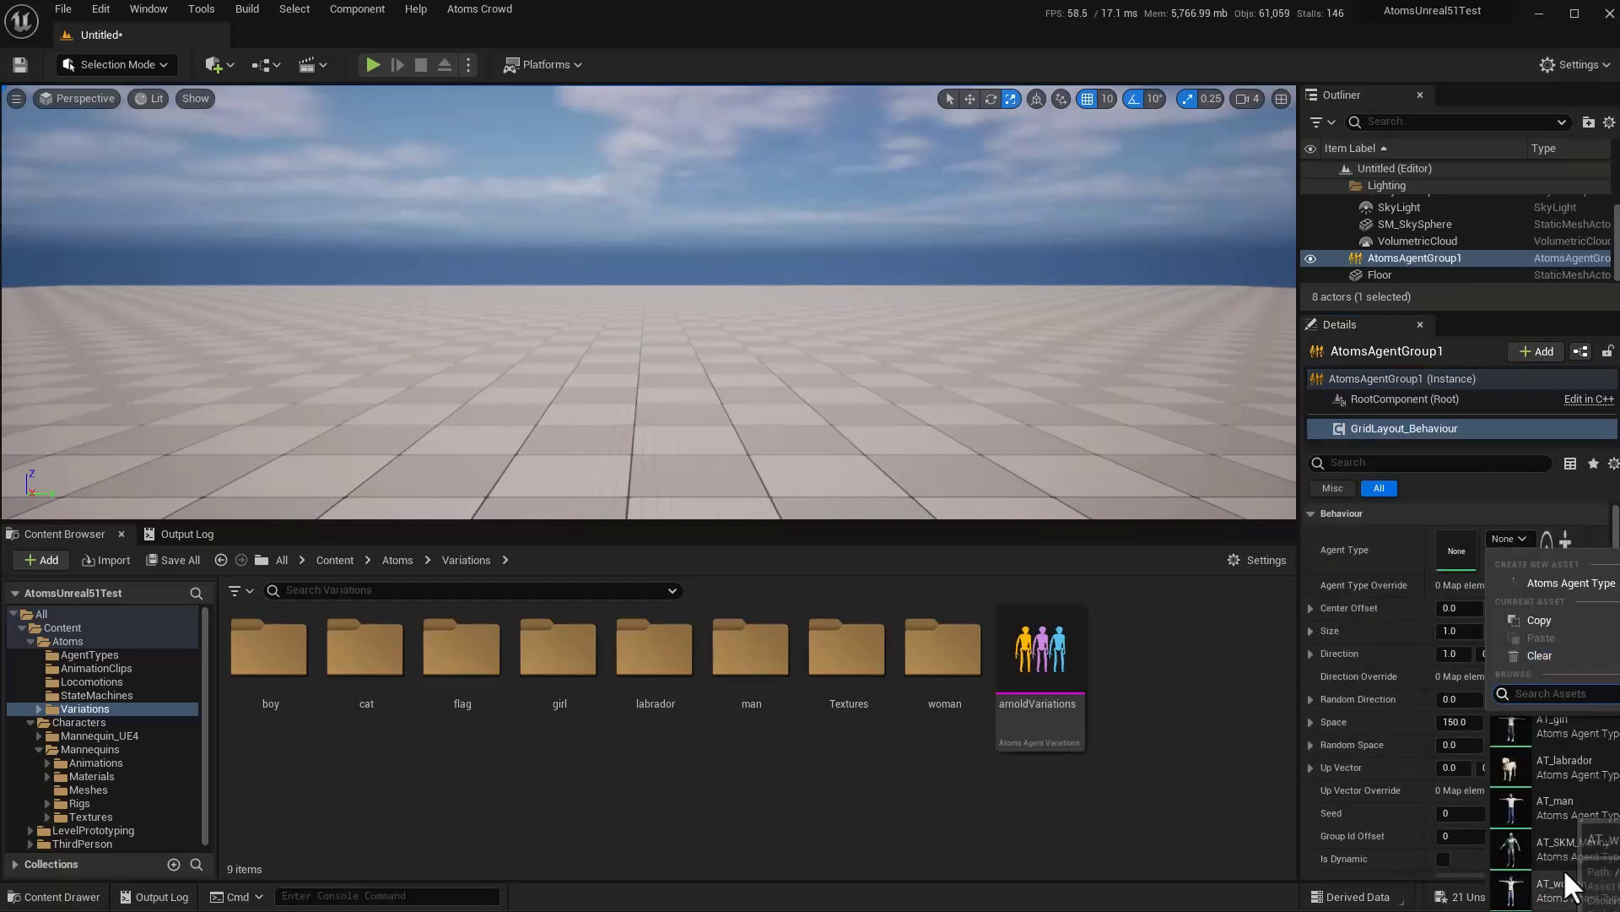
{"action": "left_click", "coordinate": [1555, 839]}
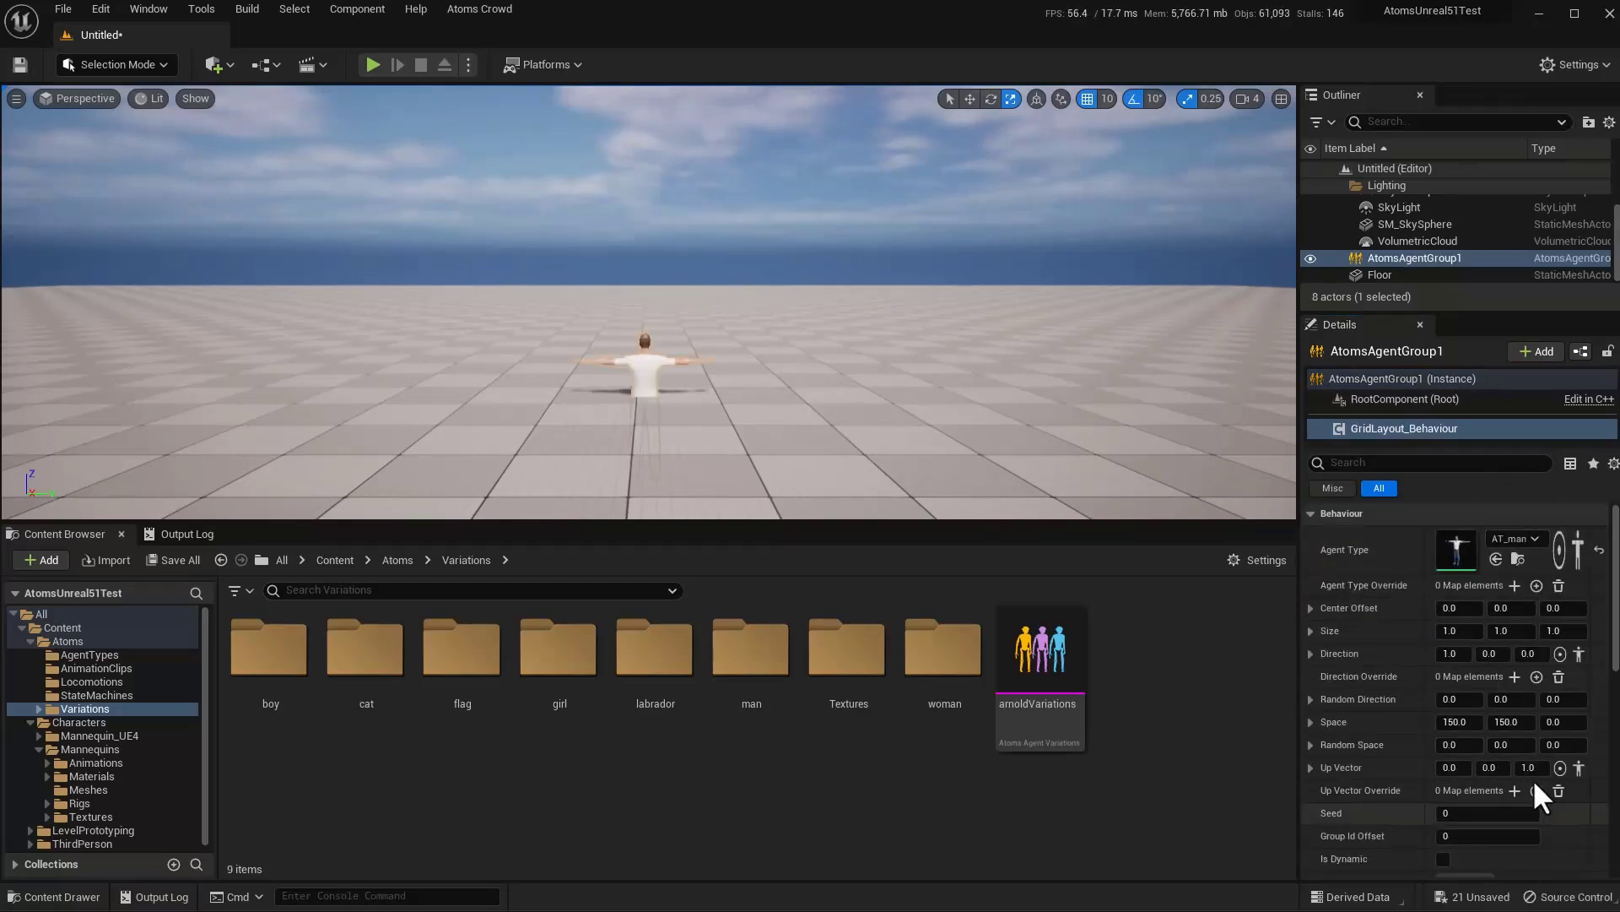
{"action": "left_click", "coordinate": [1460, 630]}
{"action": "type", "text": "20"}
{"action": "key", "text": "Tab"}
{"action": "type", "text": "20"}
{"action": "key", "text": "Return"}
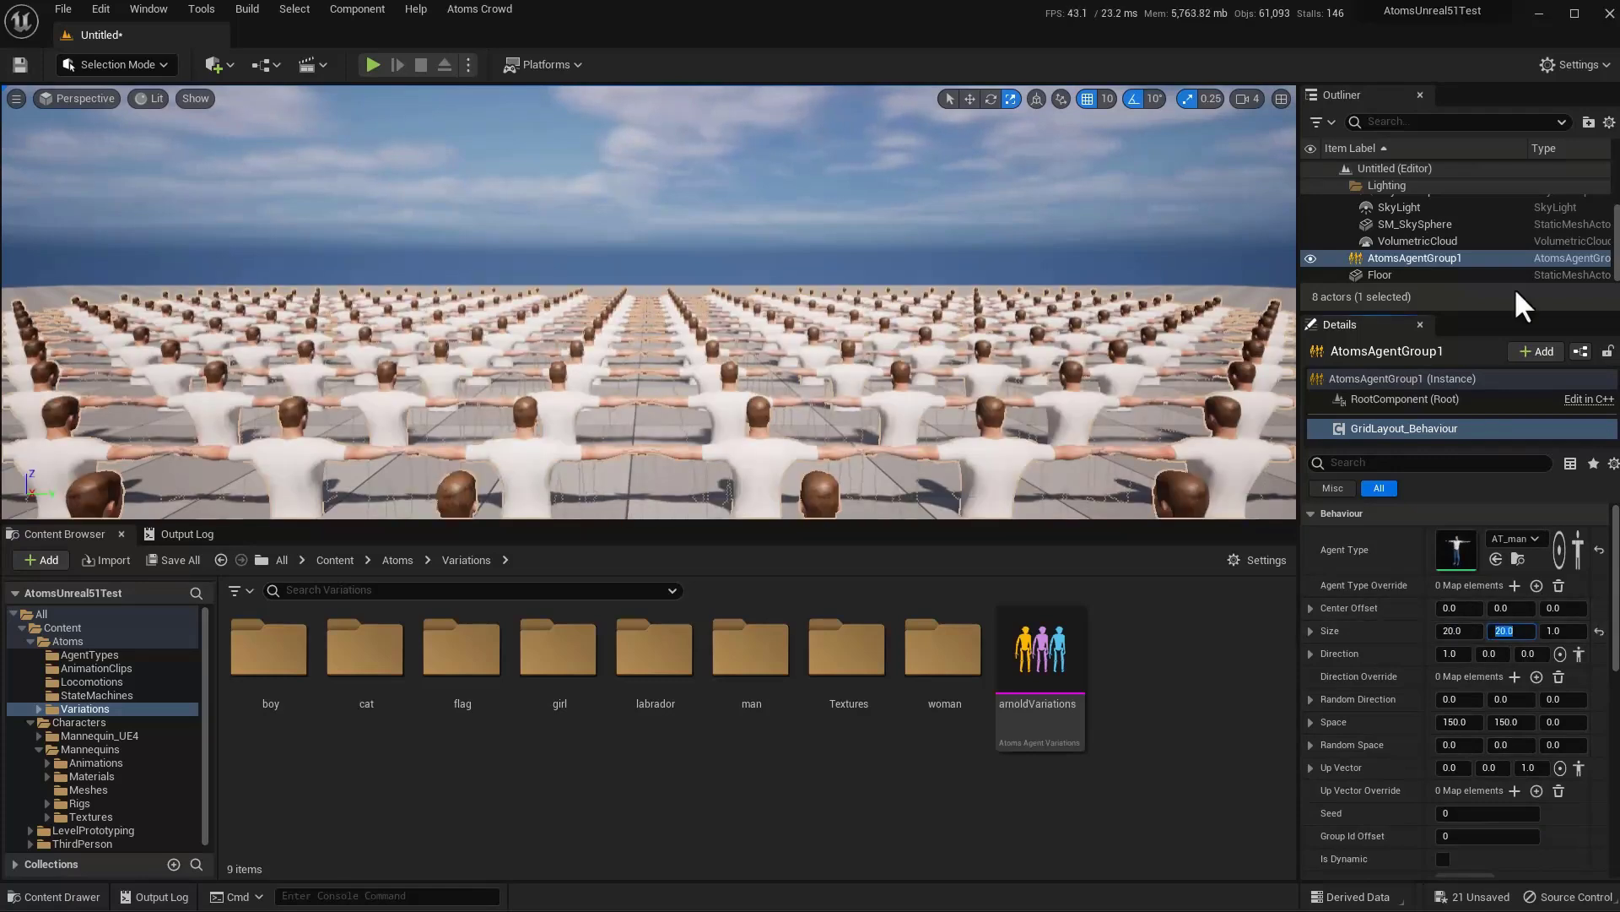
Add the State Machine XPU behaviour so the agents walk, and pull the camera back over the crowd.
{"action": "left_click", "coordinate": [1536, 353]}
{"action": "type", "text": "state"}
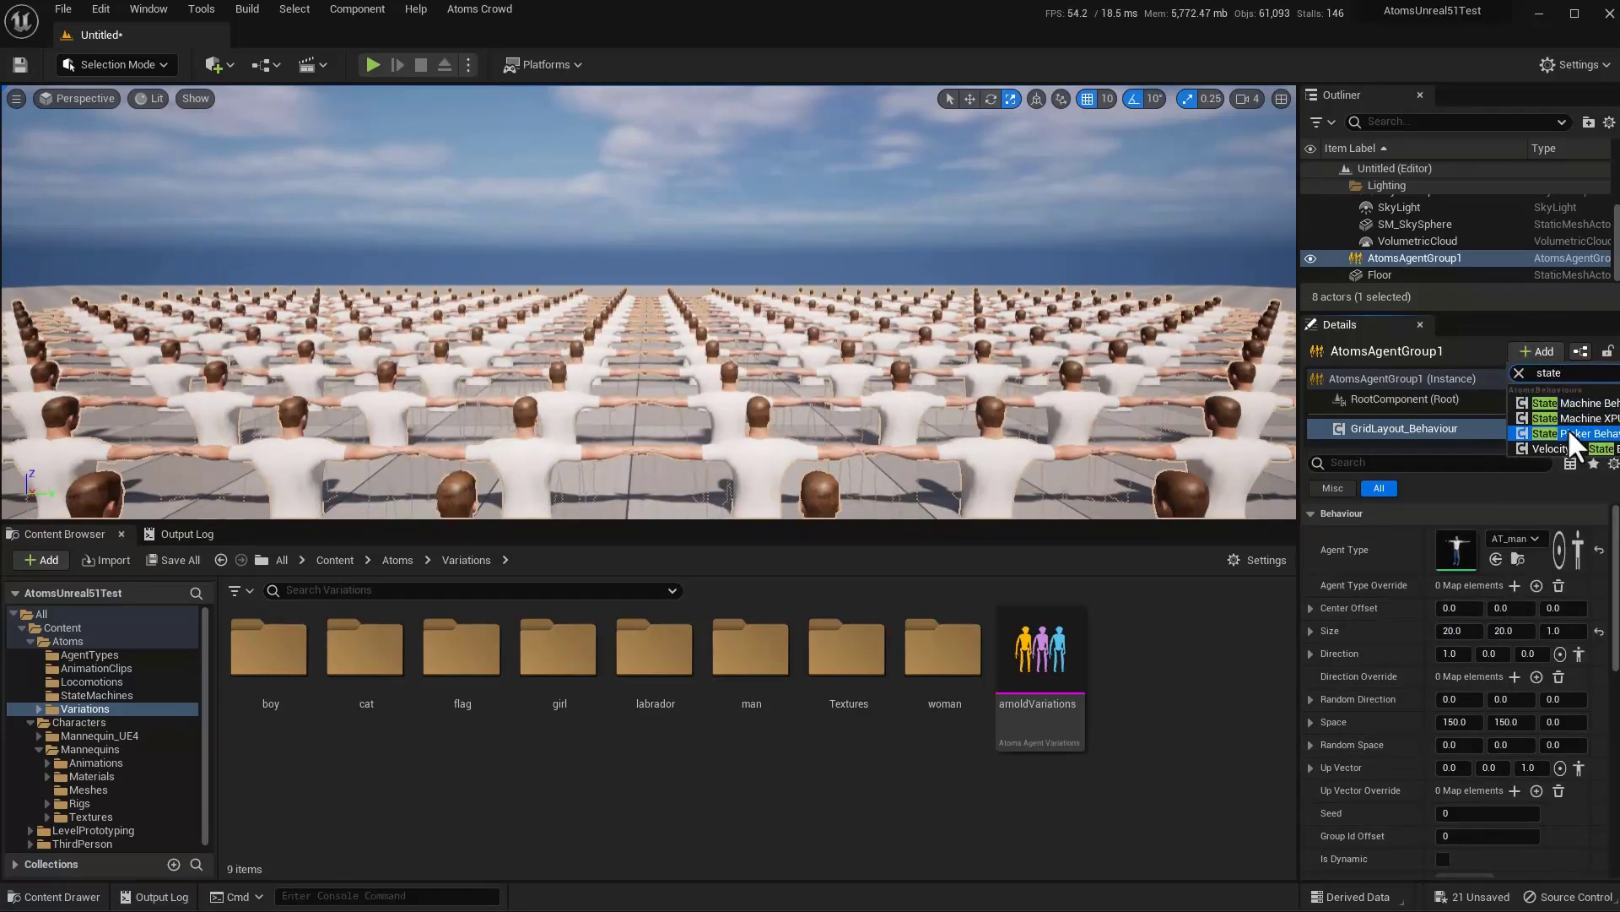
{"action": "left_click", "coordinate": [1571, 417]}
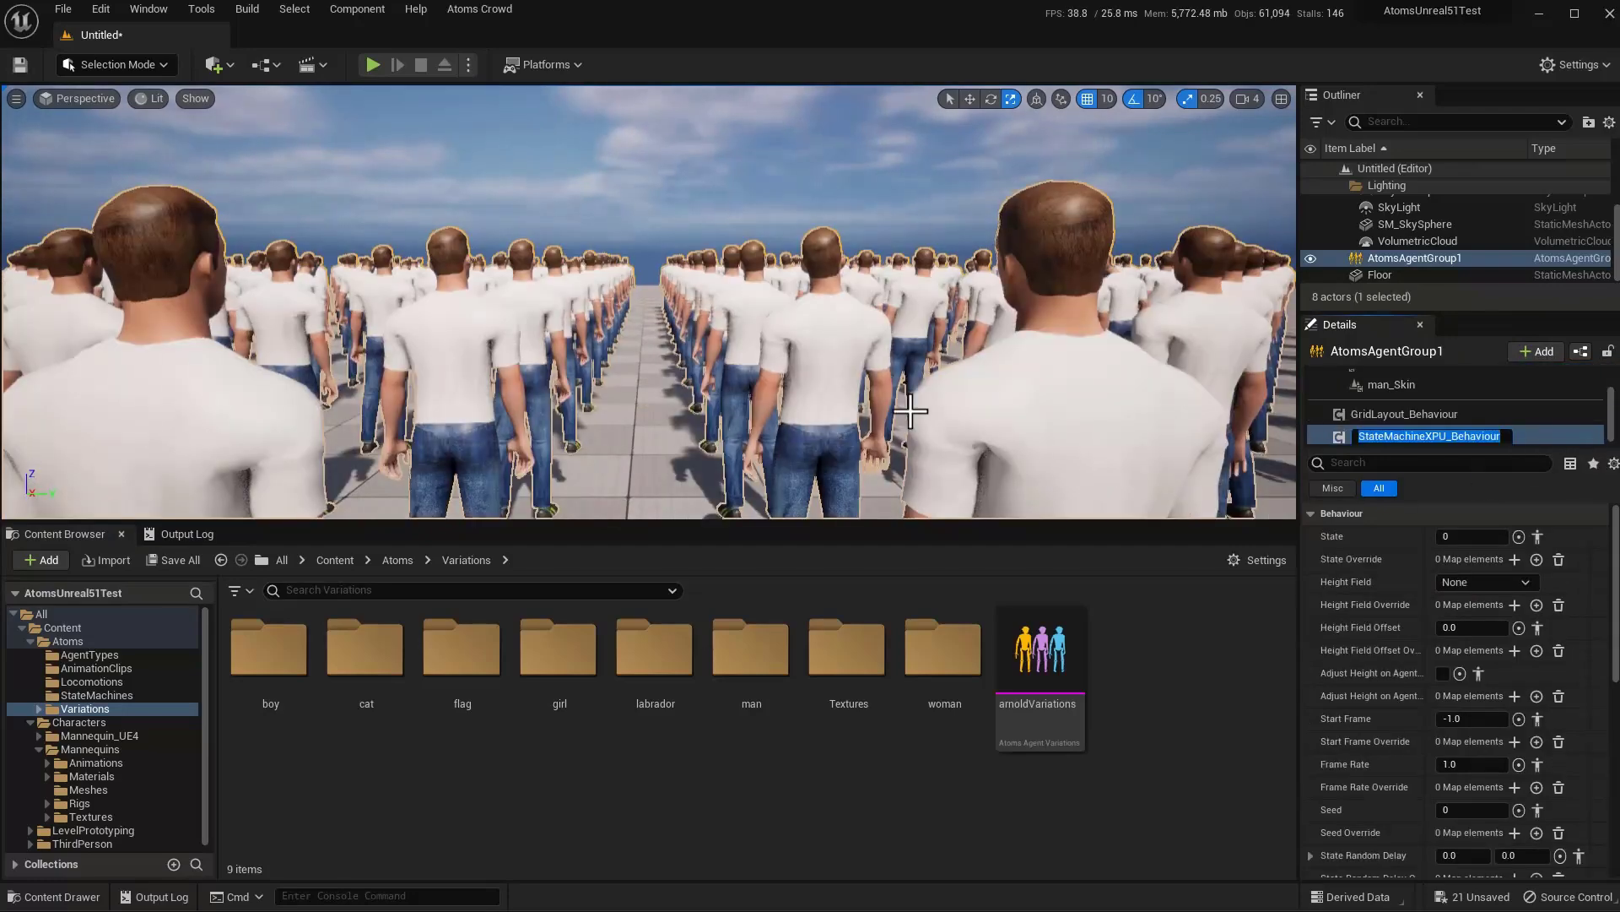
{"action": "scroll", "coordinate": [820, 380], "scroll_direction": "down", "scroll_amount": 6}
{"action": "right_click_drag", "start_coordinate": [820, 381], "coordinate": [820, 422]}
{"action": "scroll", "coordinate": [820, 422], "scroll_direction": "down", "scroll_amount": 3}
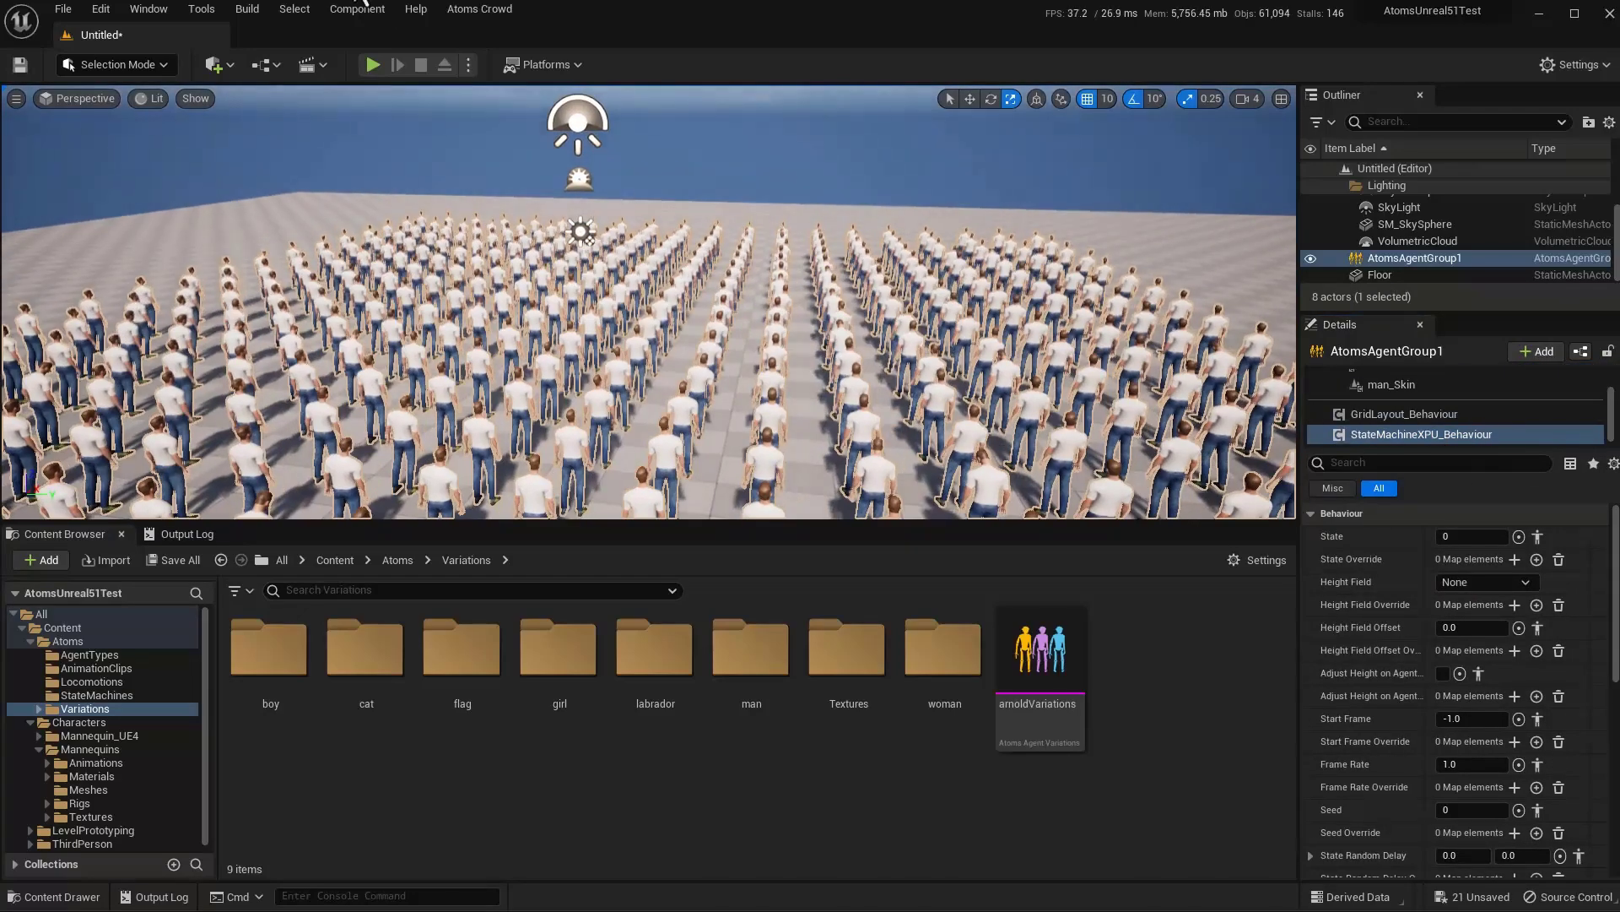
In the Agent Randomizer, add woman, man, girl and boy to the randomization list.
{"action": "left_click", "coordinate": [468, 10]}
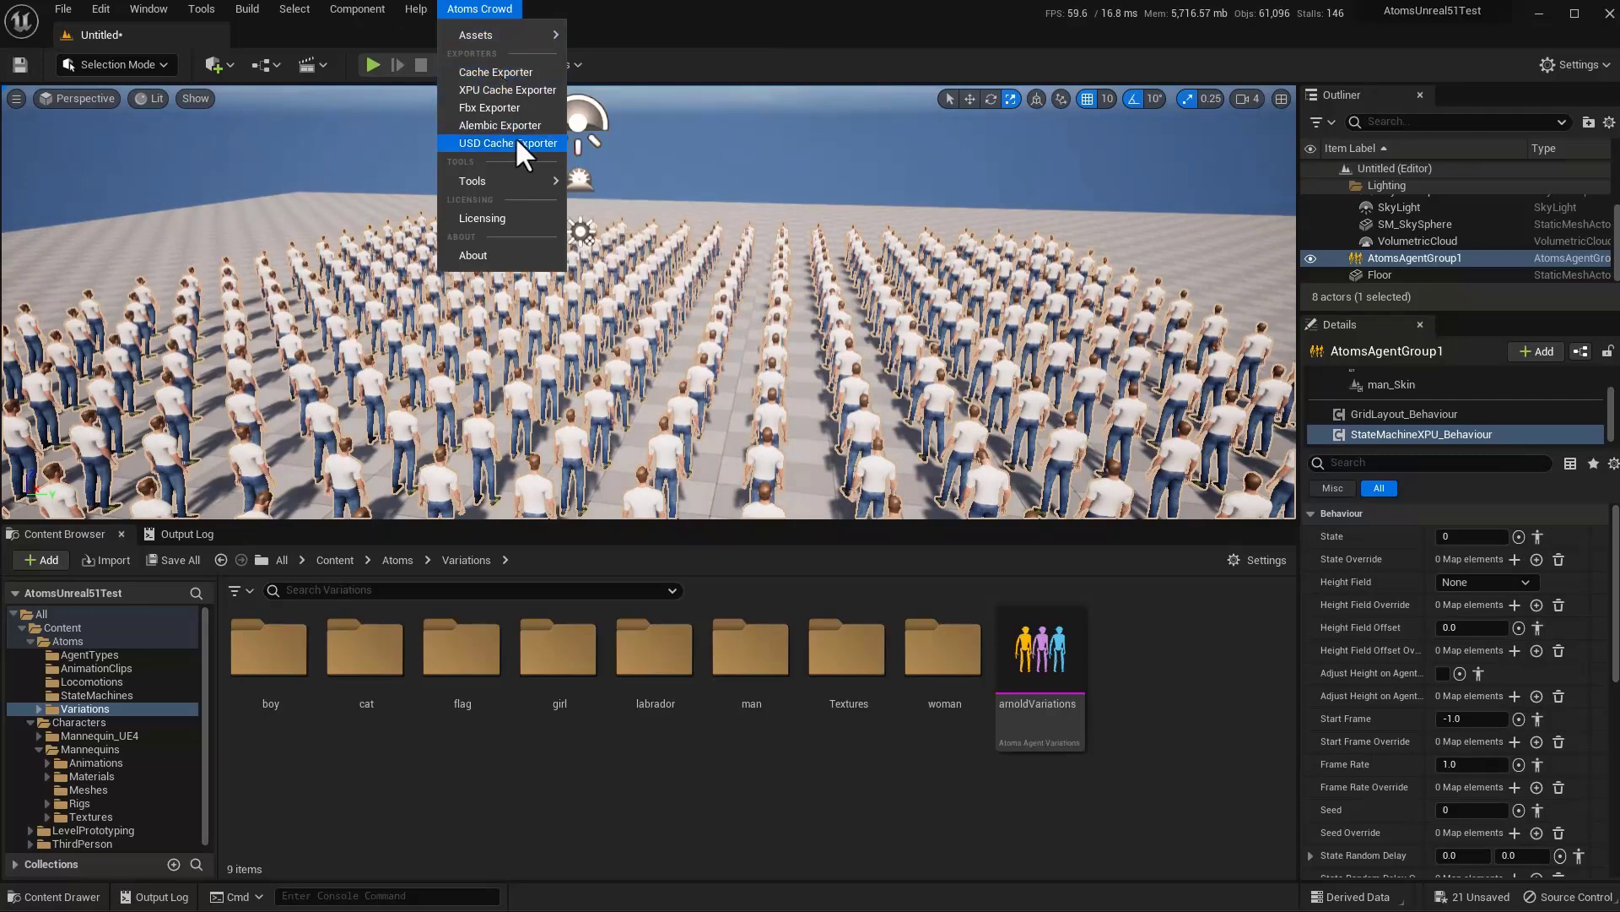
{"action": "mouse_move", "coordinate": [518, 183]}
{"action": "left_click", "coordinate": [670, 184]}
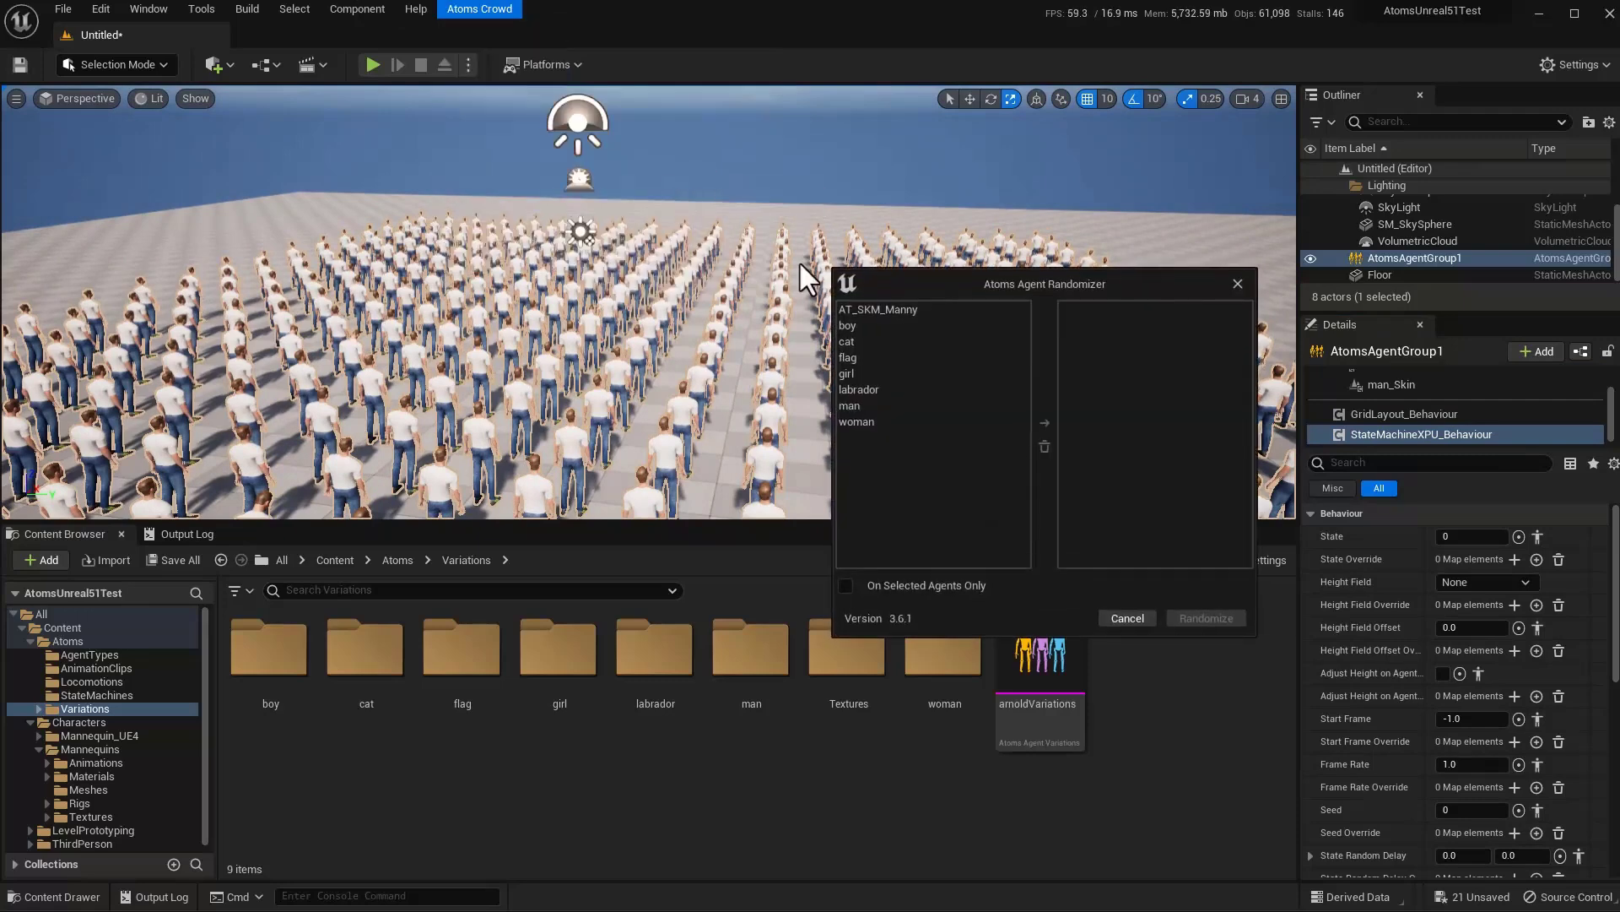
{"action": "left_click", "coordinate": [856, 421]}
{"action": "left_click", "coordinate": [848, 405], "text": "shift"}
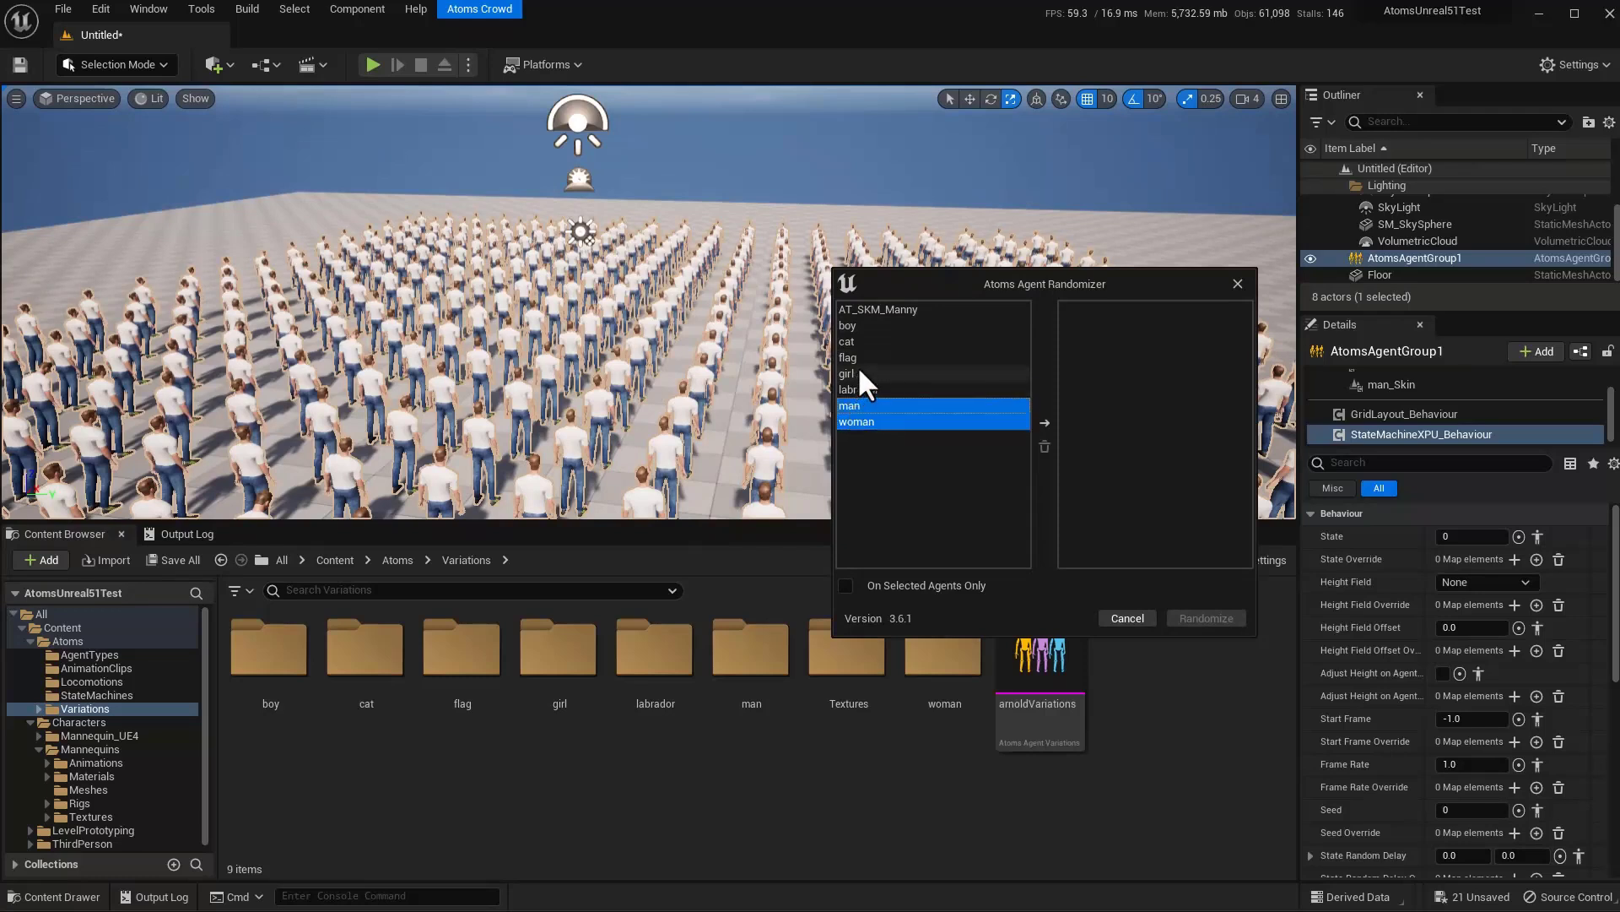
{"action": "left_click", "coordinate": [858, 373], "text": "ctrl"}
{"action": "left_click", "coordinate": [861, 326], "text": "ctrl"}
{"action": "left_click", "coordinate": [1045, 423]}
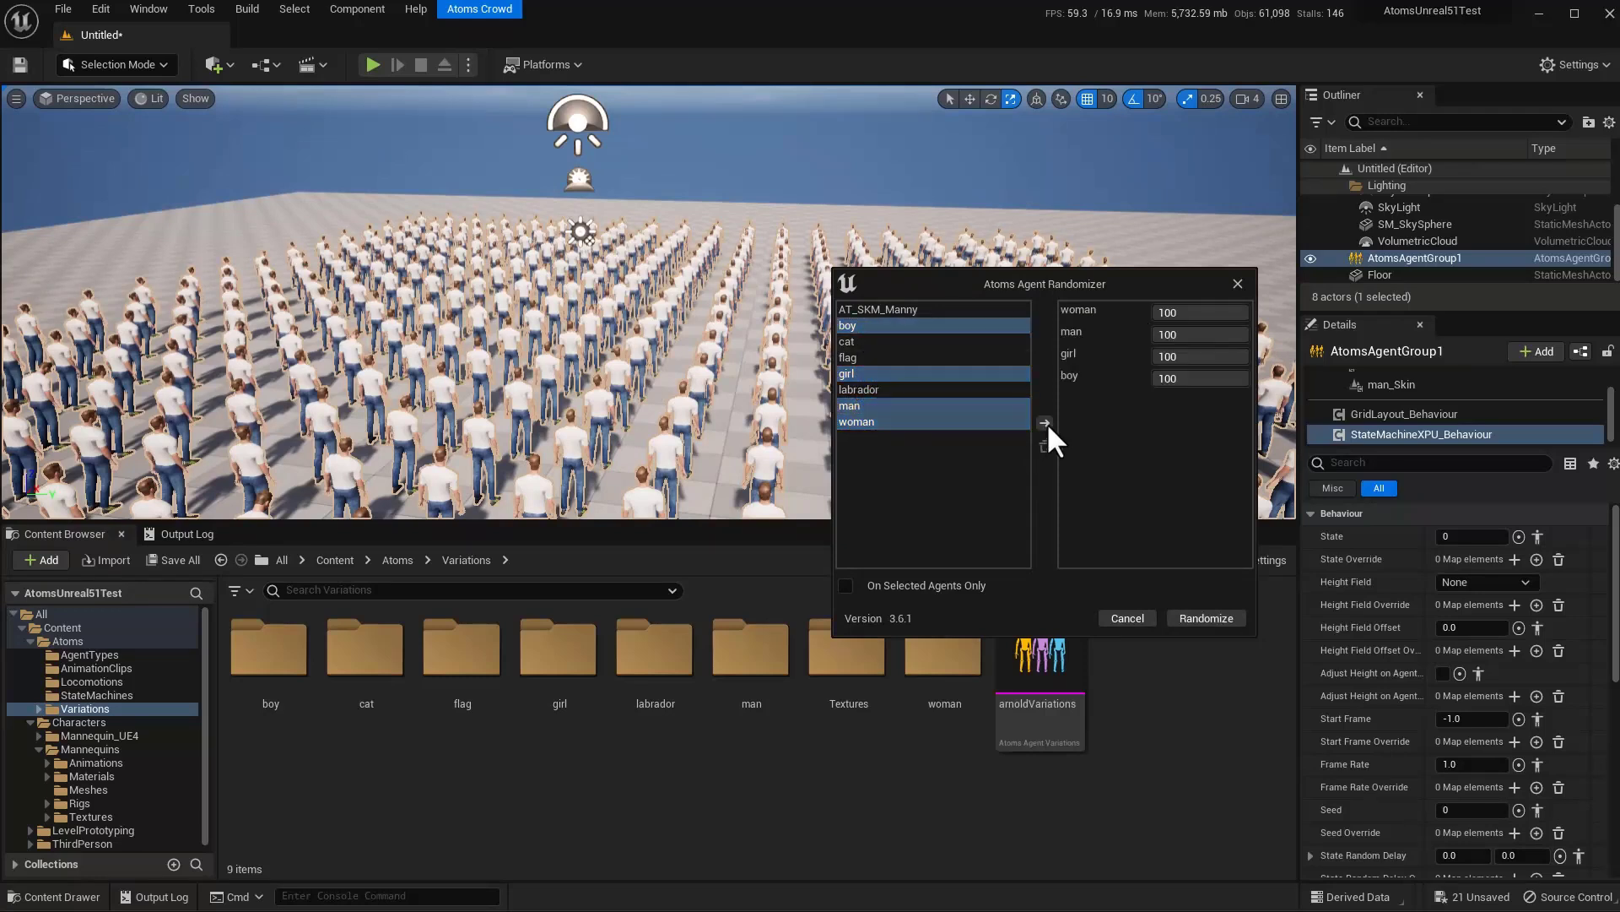
Randomize the crowd's agent types and zoom in to view the mix.
{"action": "left_click", "coordinate": [1205, 618]}
{"action": "left_click_drag", "start_coordinate": [718, 370], "coordinate": [718, 370]}
{"action": "scroll", "coordinate": [1506, 620], "scroll_direction": "down", "scroll_amount": 10}
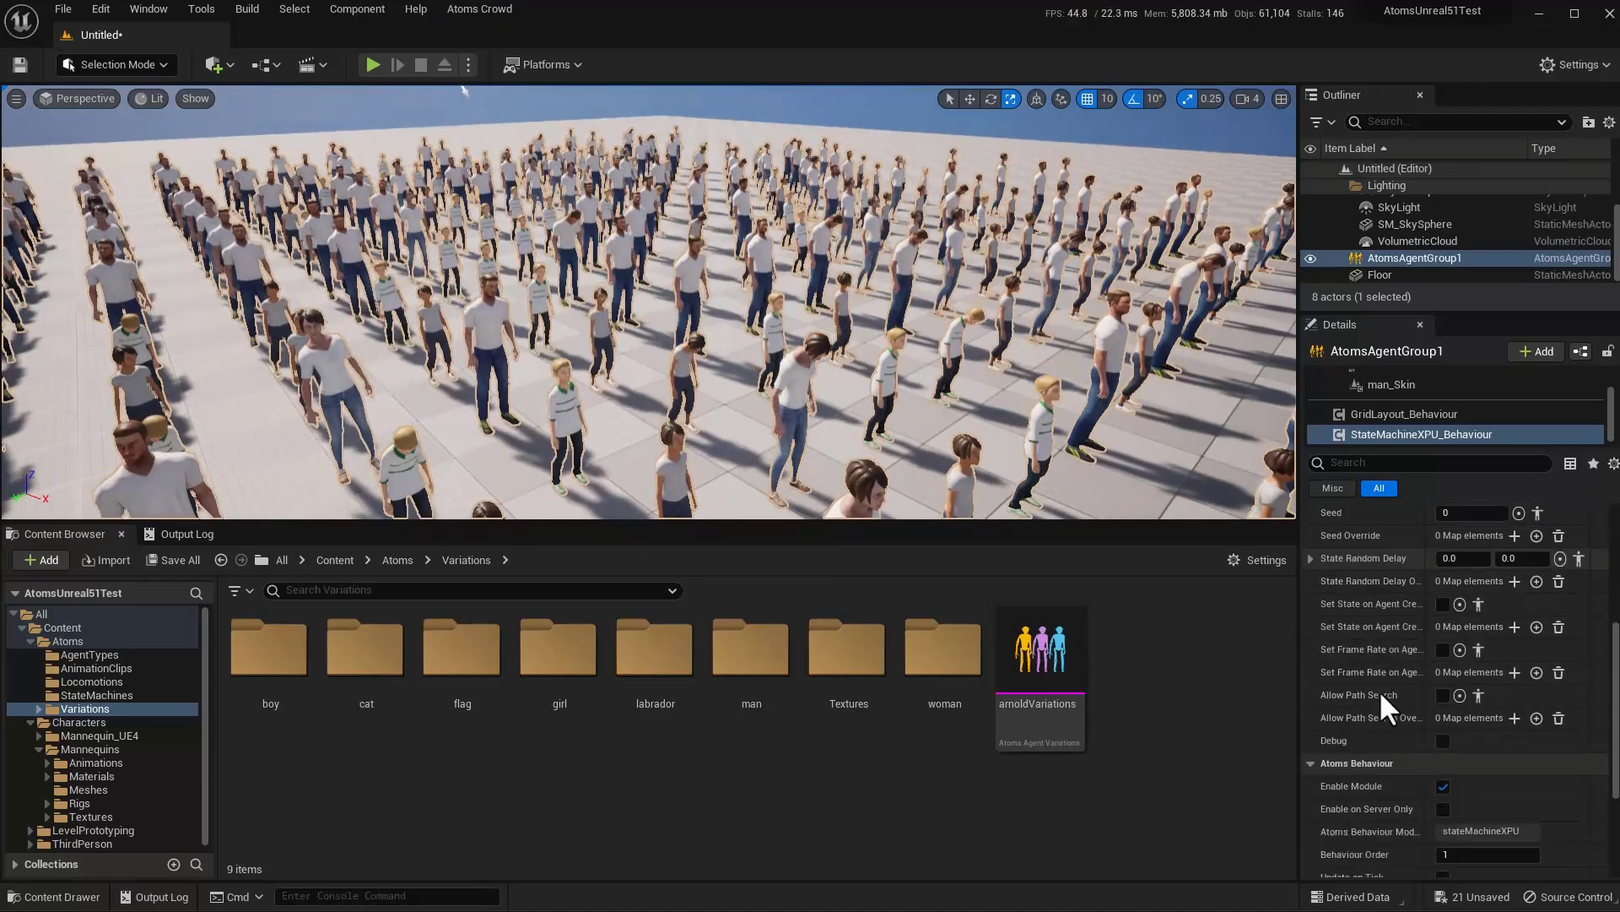
{"action": "scroll", "coordinate": [1411, 403], "scroll_direction": "up", "scroll_amount": 3}
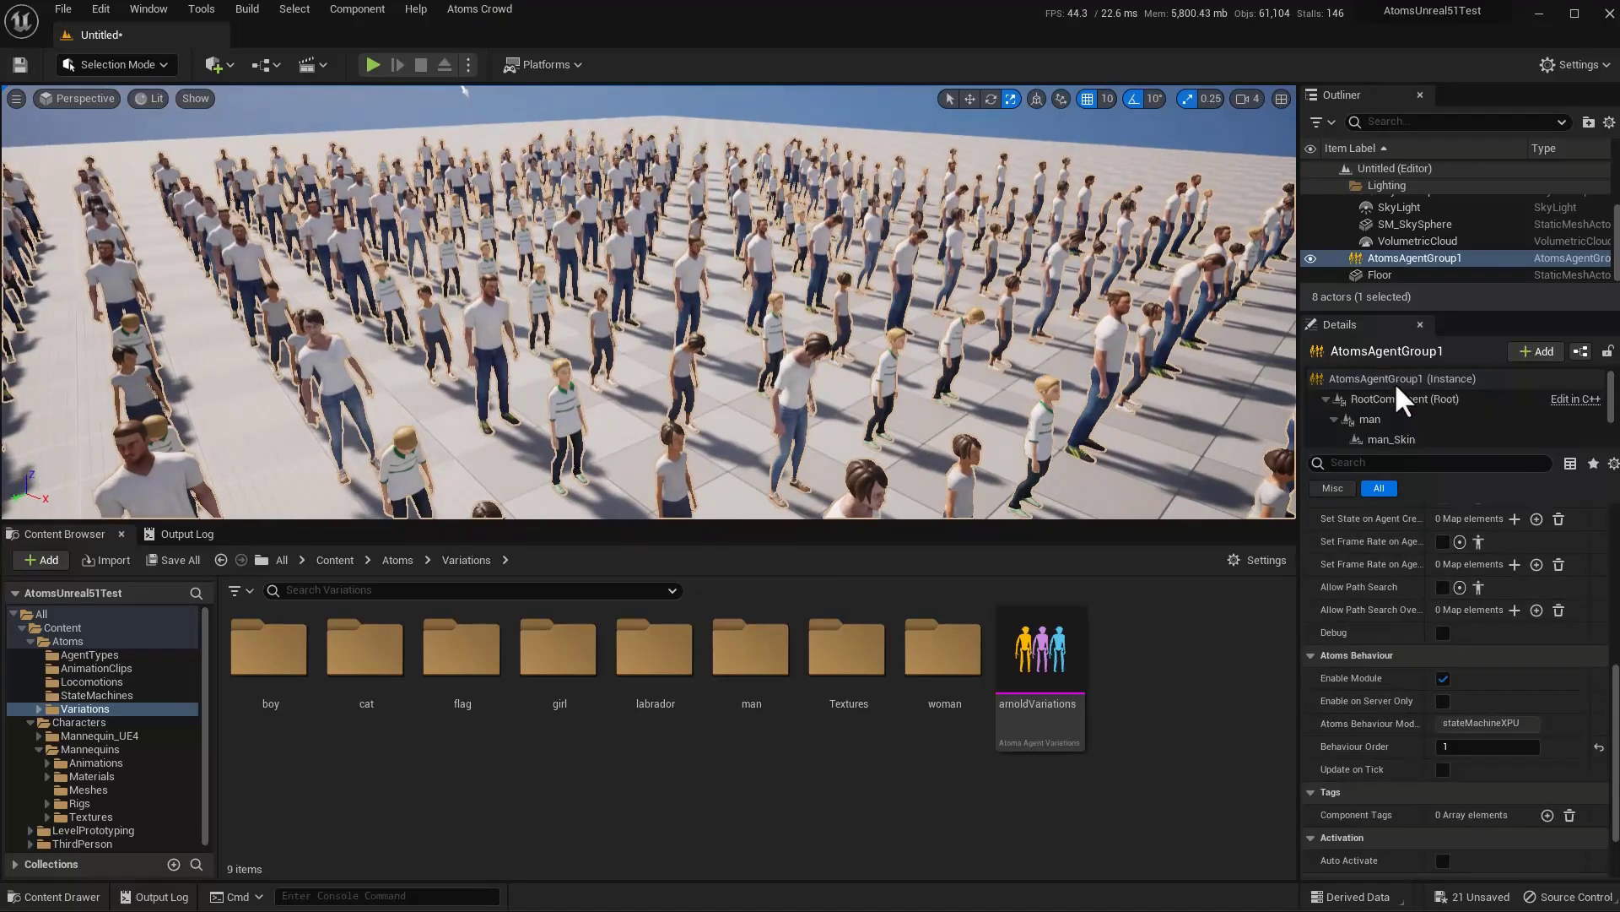
Assign arnoldVariations to the agent group and randomize all seven clothing variations across the crowd.
{"action": "left_click", "coordinate": [1394, 381]}
{"action": "left_click_drag", "start_coordinate": [1040, 655], "coordinate": [1466, 850]}
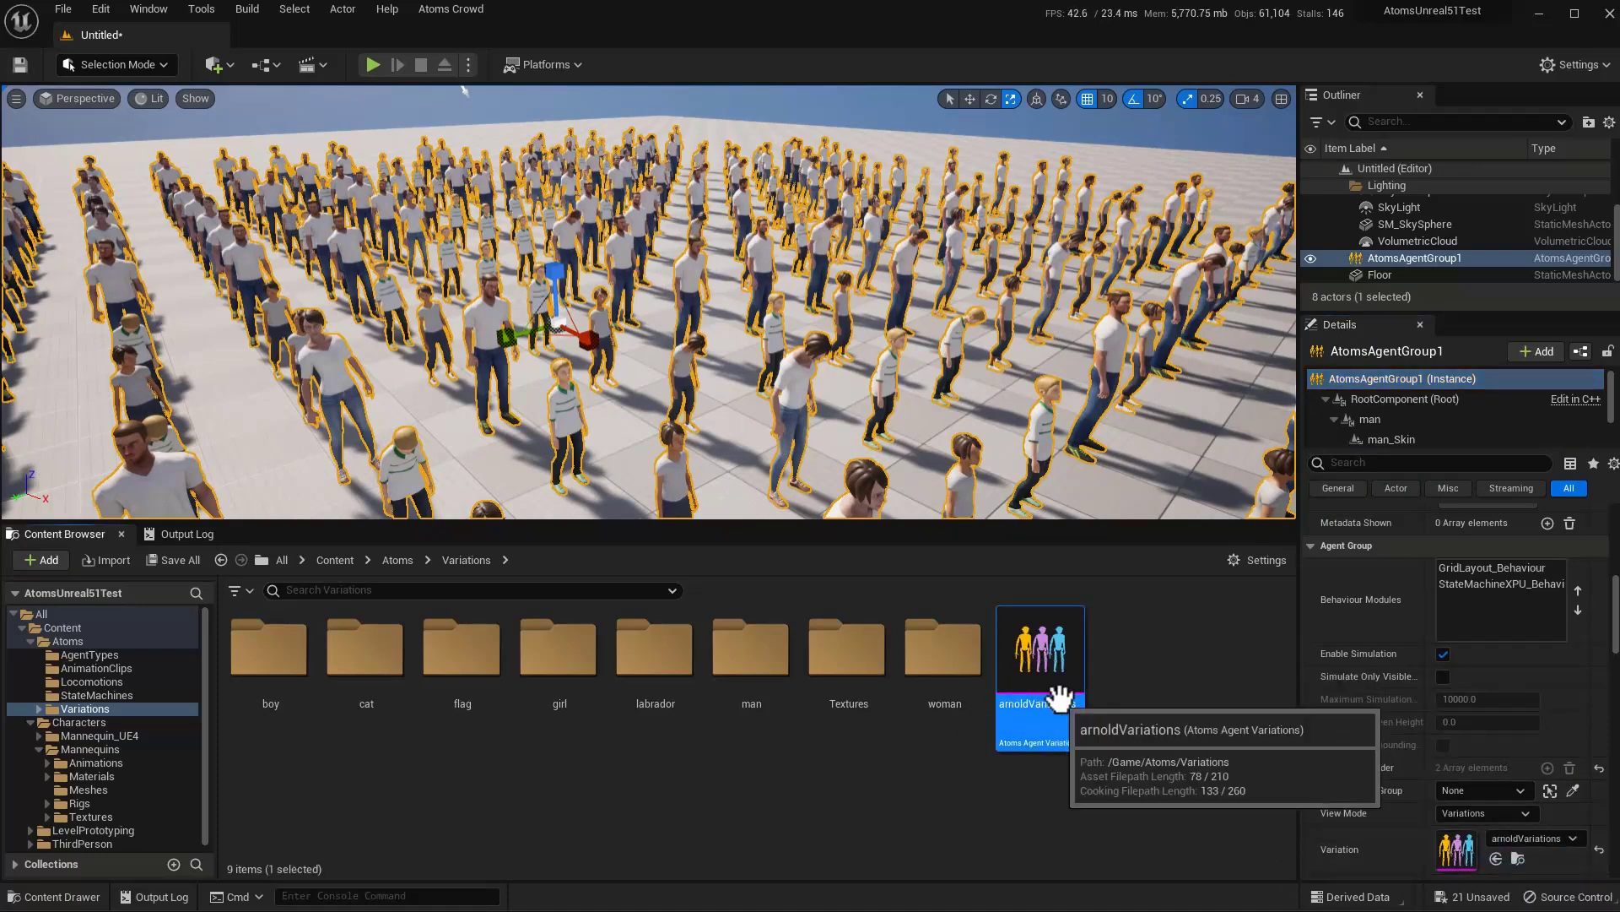
{"action": "left_click", "coordinate": [424, 8]}
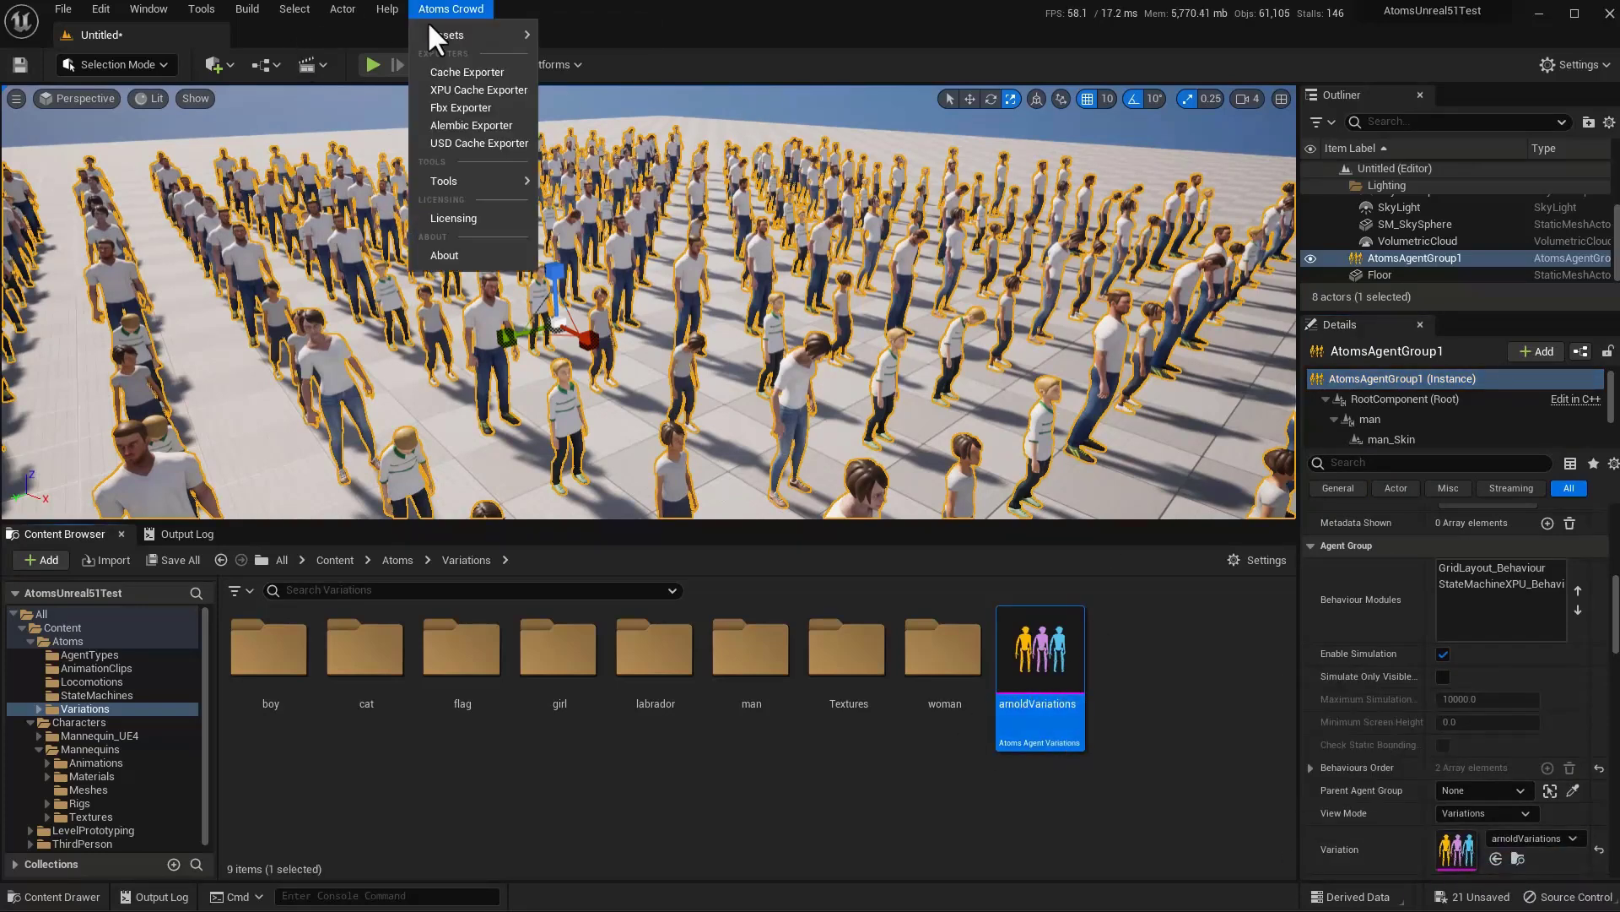
{"action": "mouse_move", "coordinate": [471, 179]}
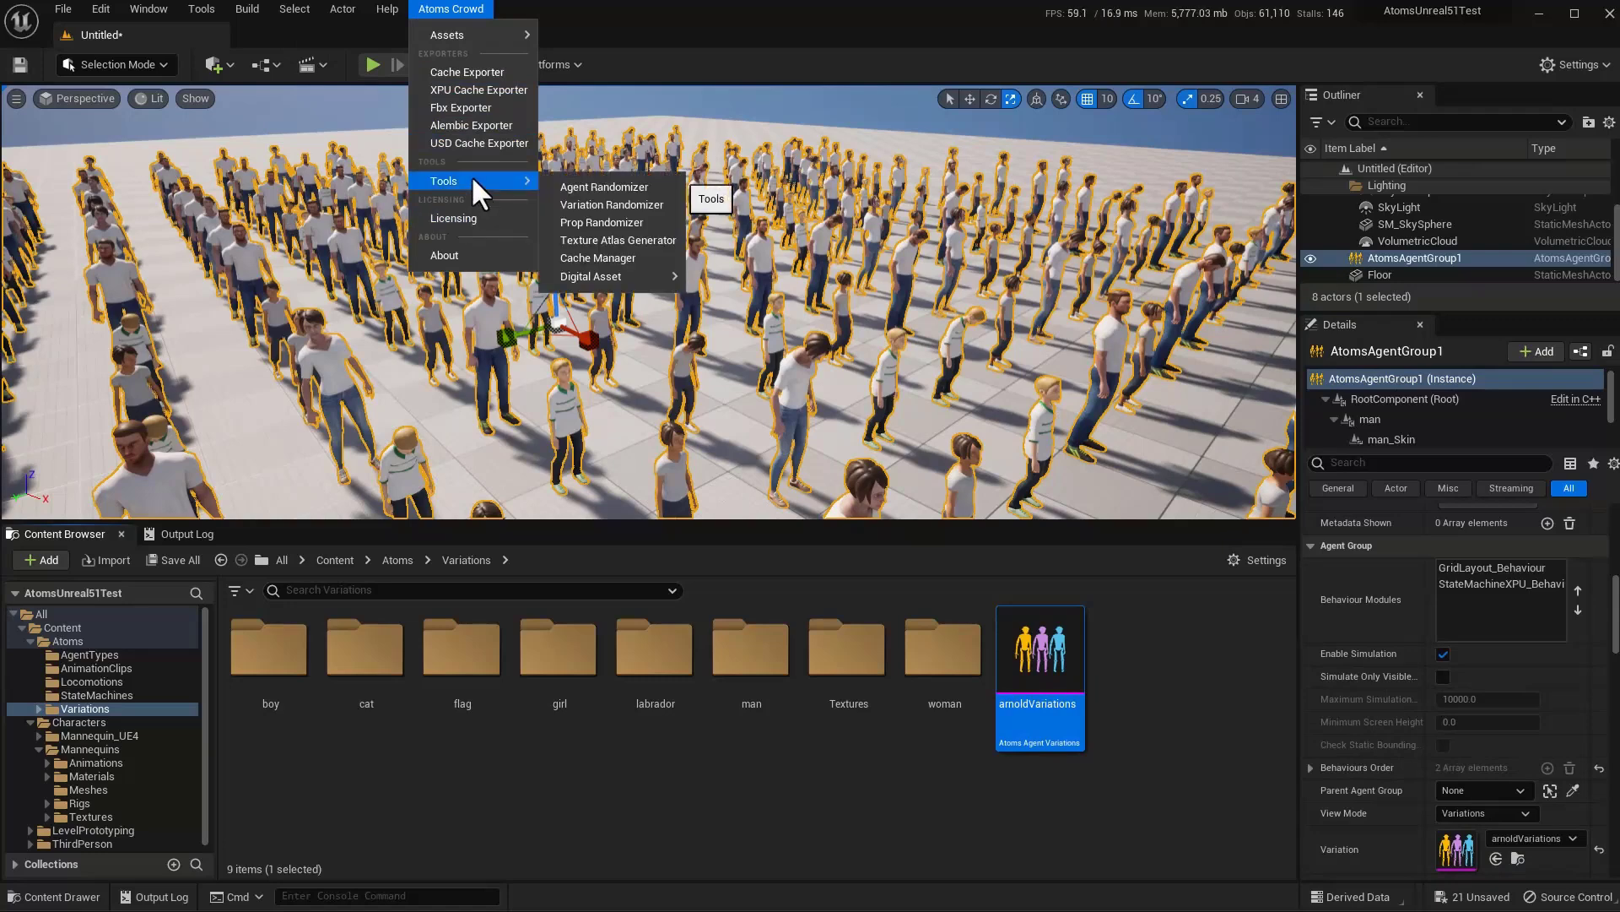
{"action": "left_click", "coordinate": [670, 203]}
{"action": "left_click", "coordinate": [818, 330]}
{"action": "left_click", "coordinate": [839, 411], "text": "shift"}
{"action": "left_click", "coordinate": [1044, 432]}
{"action": "left_click", "coordinate": [1244, 618]}
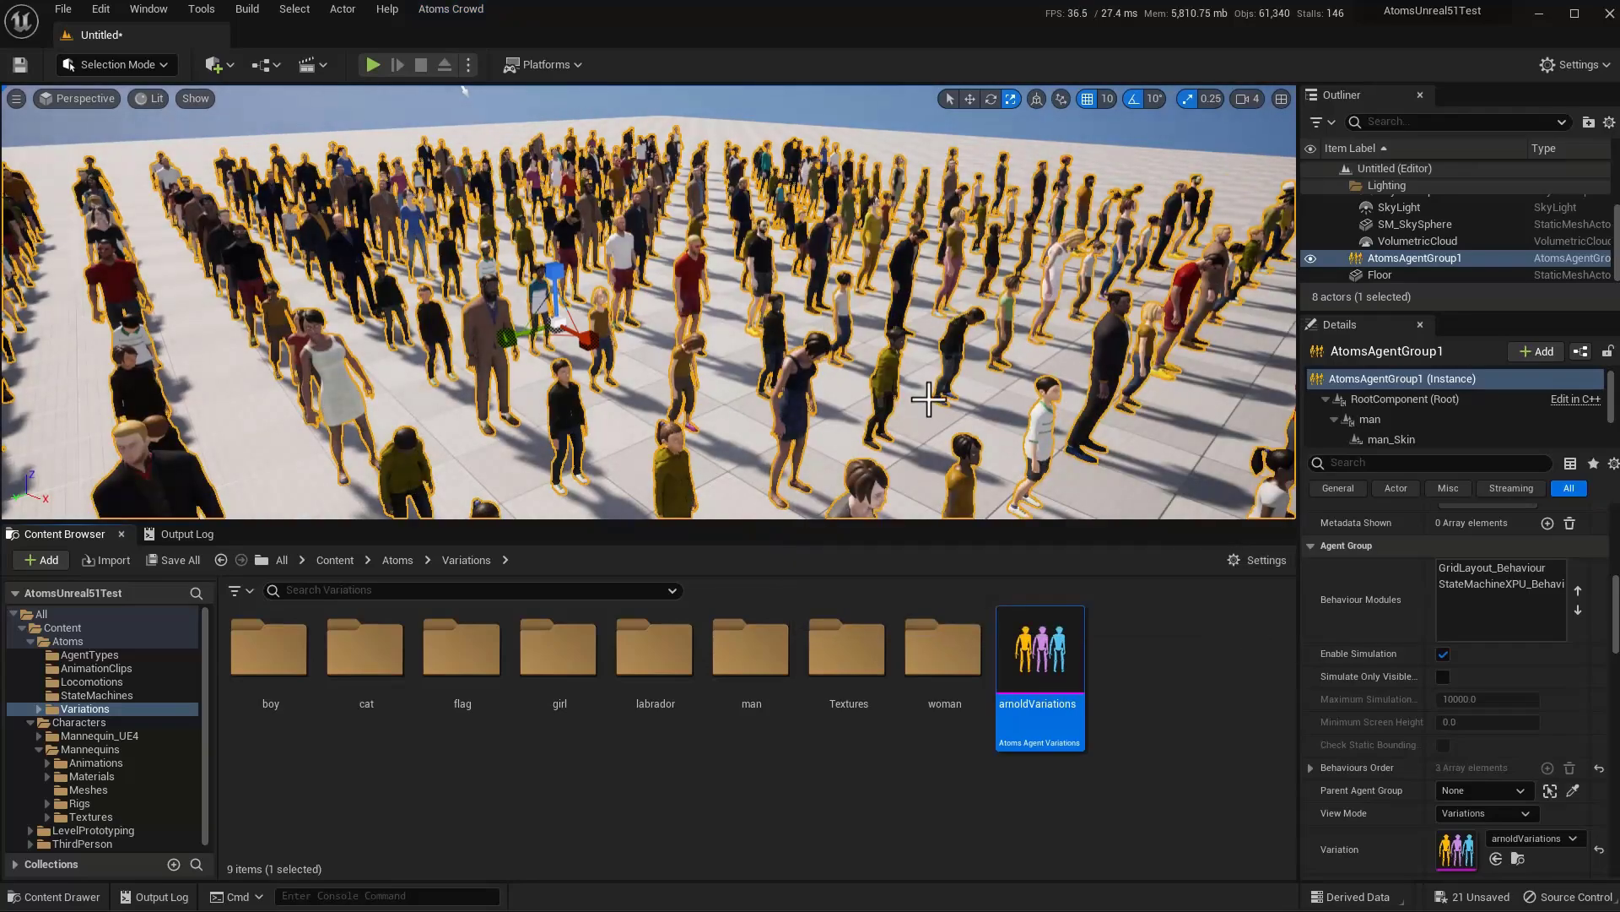